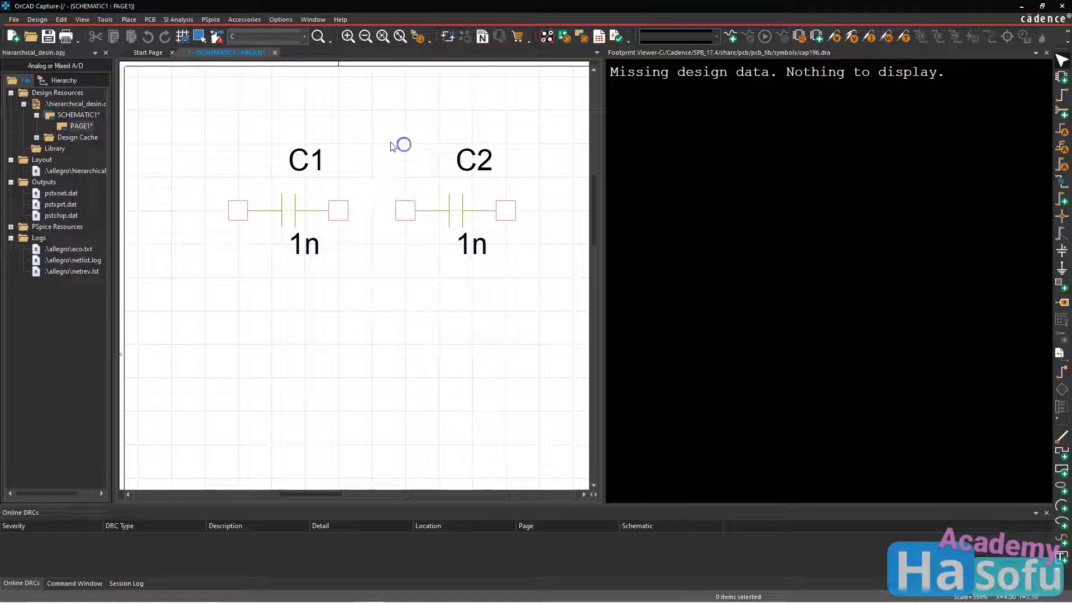
Place a PSpice capacitor centred below C1 and C2 on the schematic page and end the placement
left_click(129, 19)
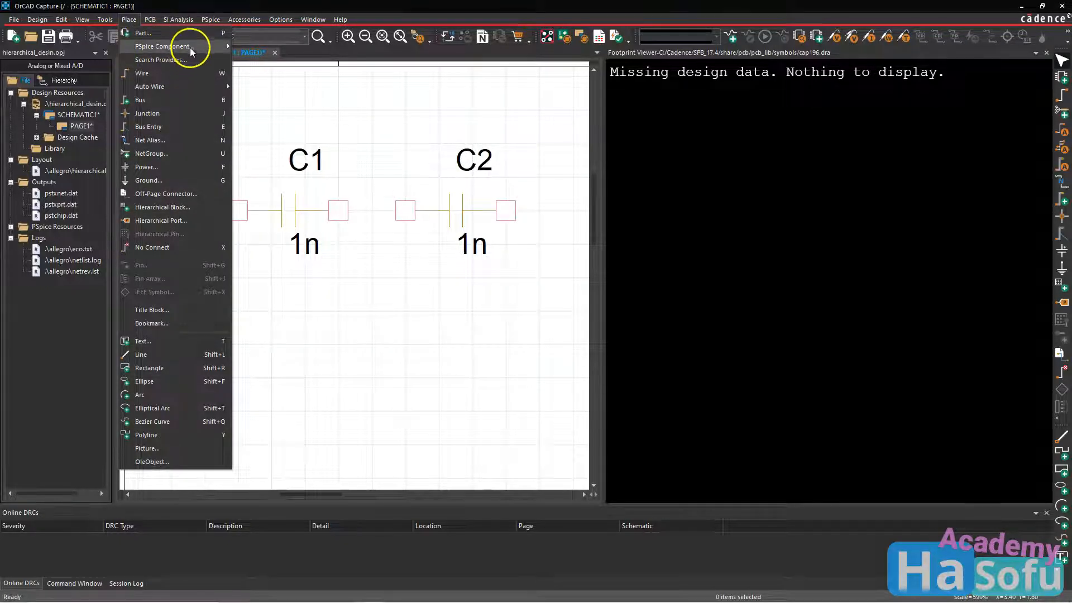
mouse_move(193, 46)
left_click(274, 68)
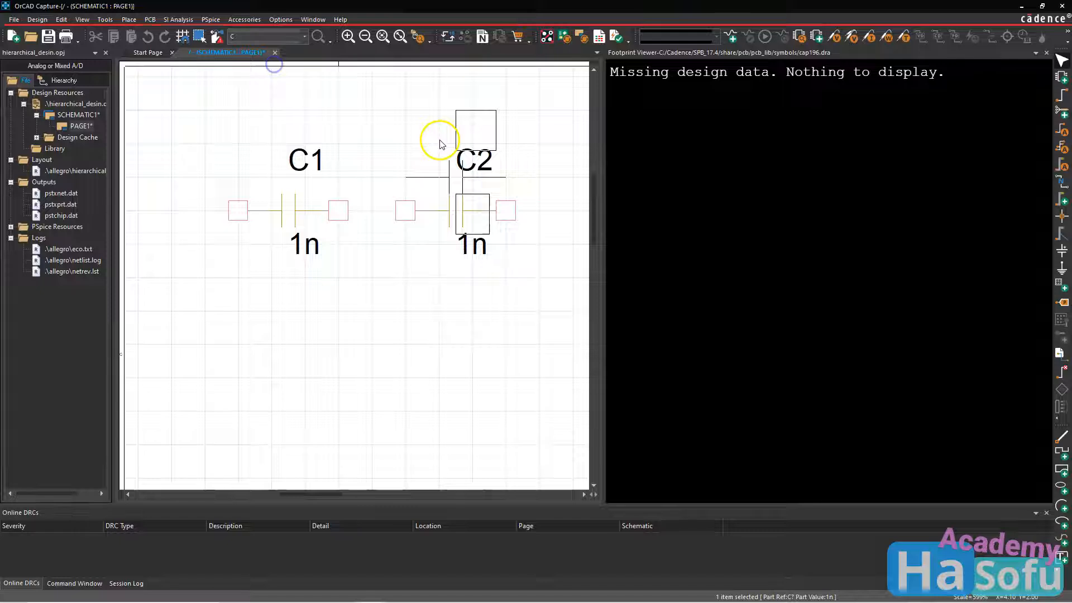
left_click(376, 324)
right_click(501, 311)
left_click(513, 316)
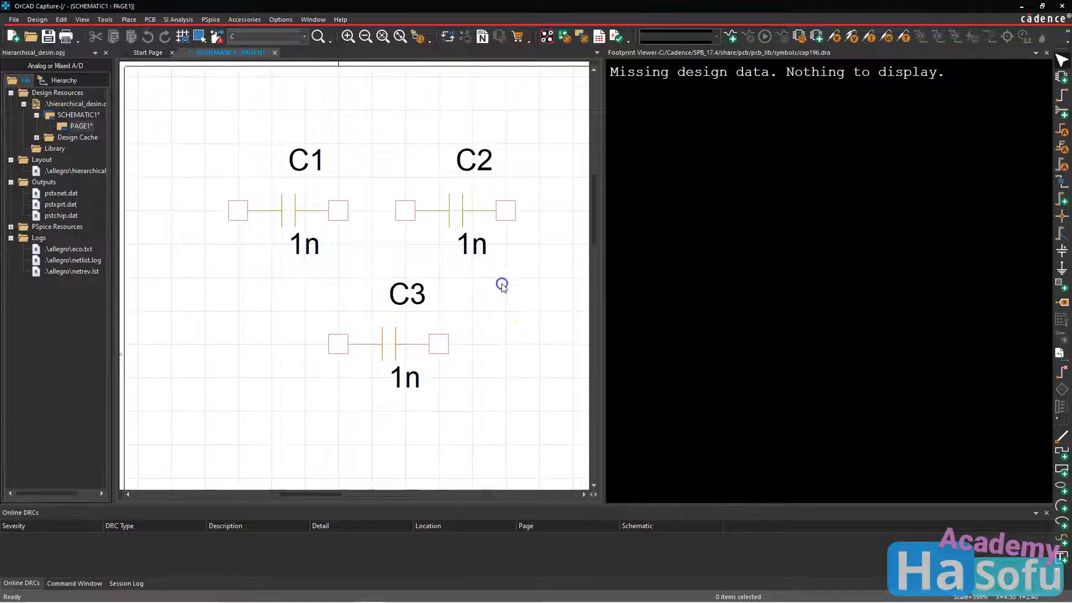
Show the footprint of capacitor C3 and reselect the part to view its pin labels, then clear the selection
left_click(393, 356)
right_click(393, 355)
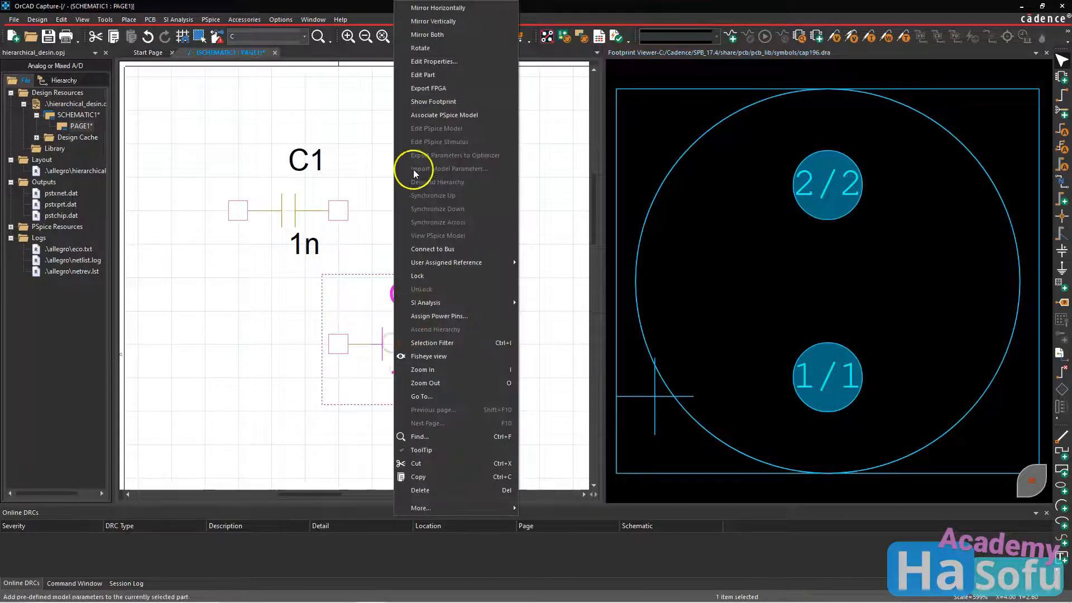
left_click(447, 102)
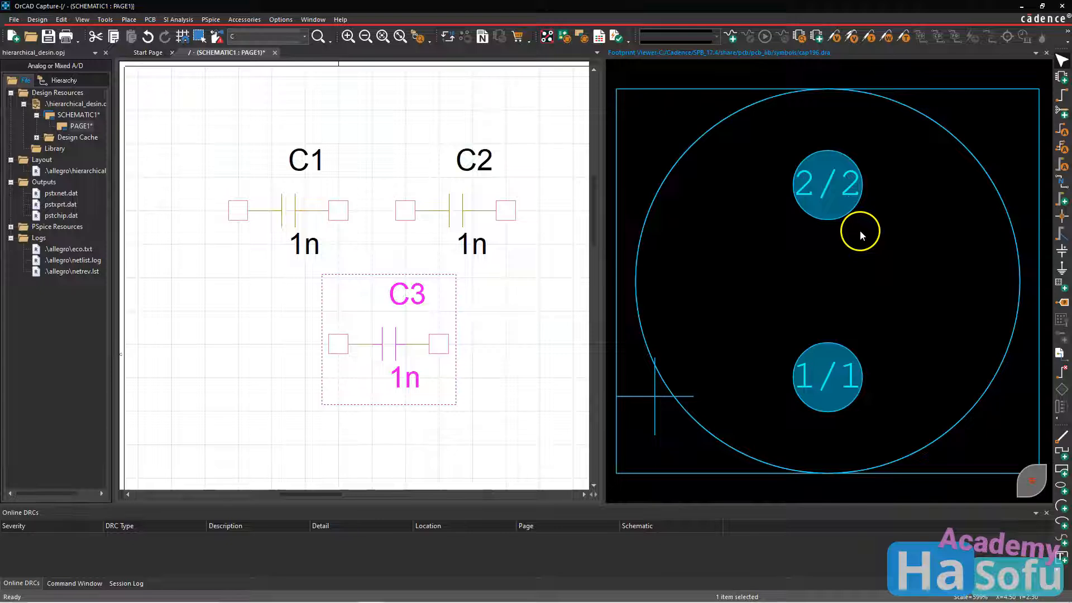
left_click(548, 313)
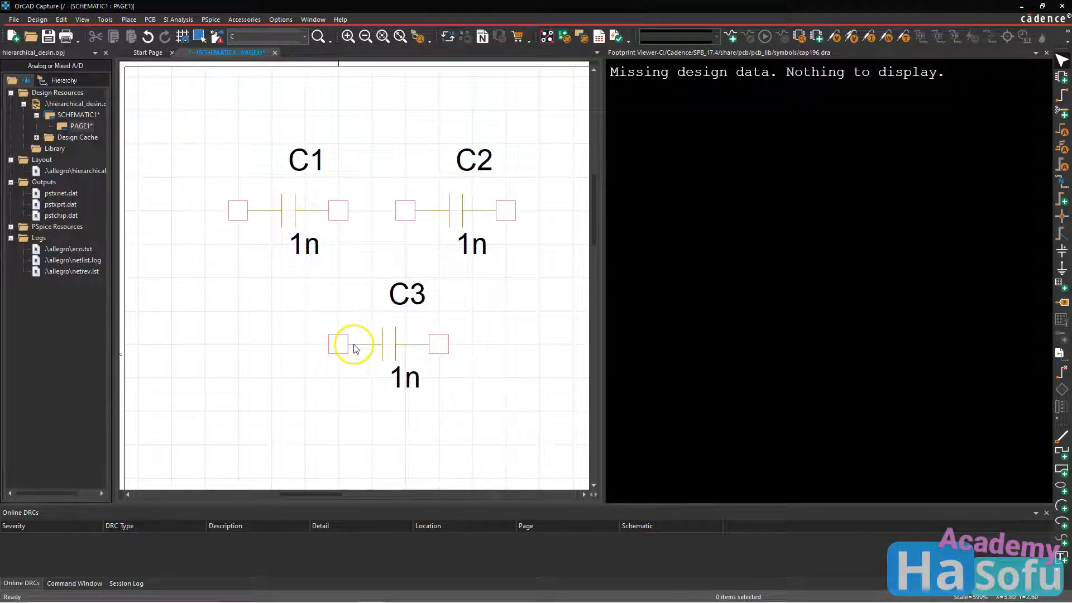
left_click(400, 349)
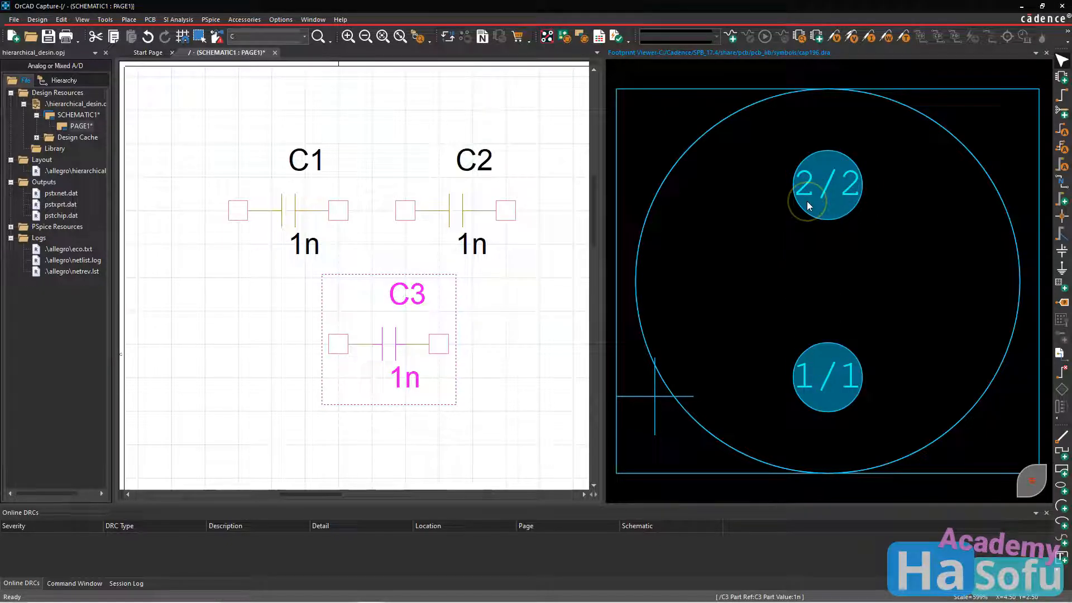
left_click(511, 320)
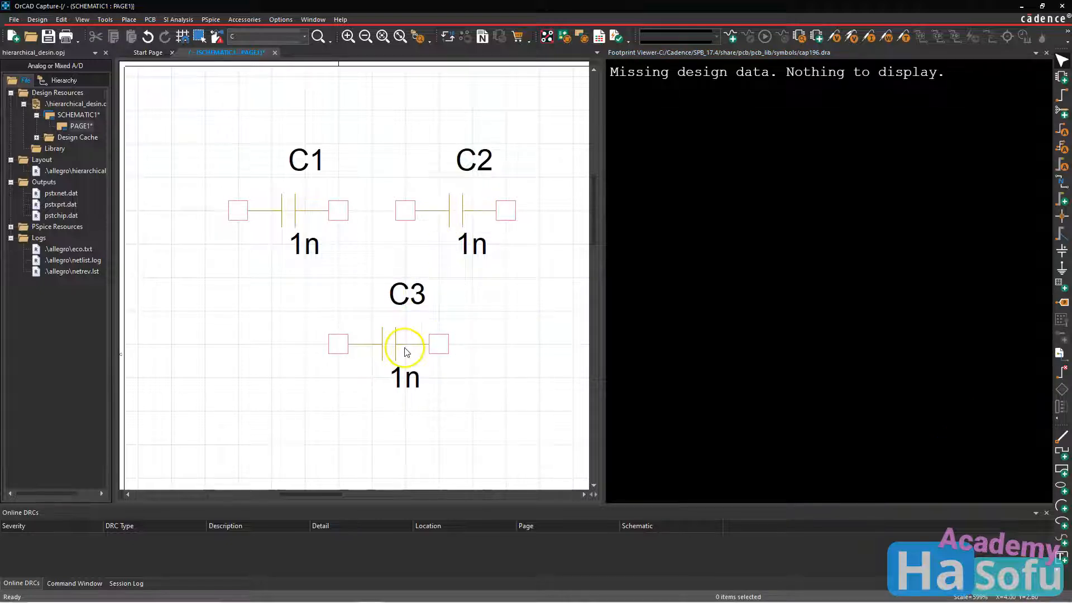
Open capacitor C2 for part editing, widen its property sheet and bring up the Edit Pins table
left_click(468, 213)
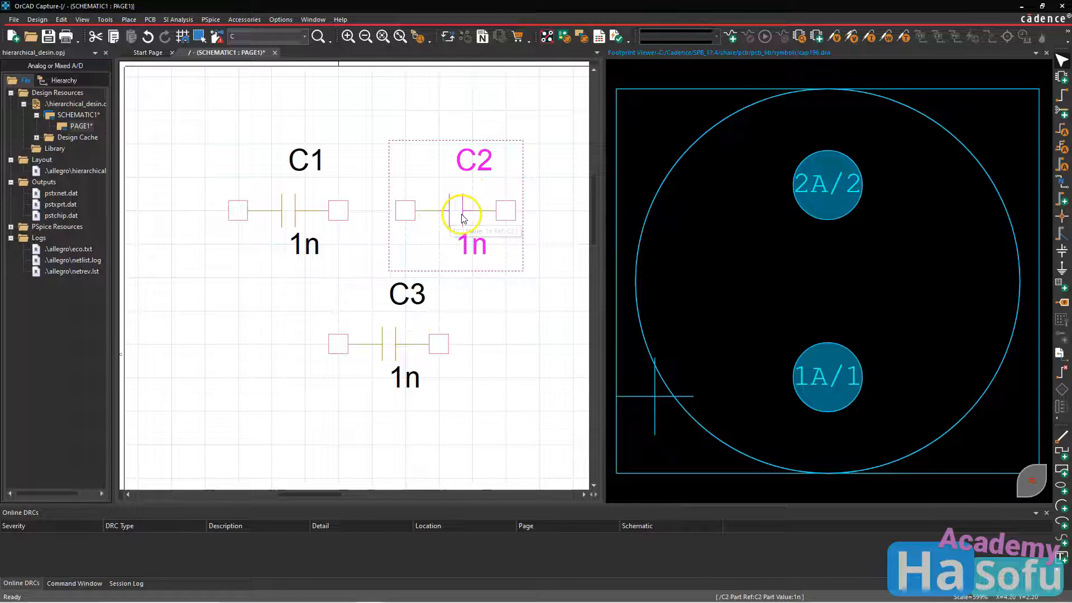
right_click(455, 209)
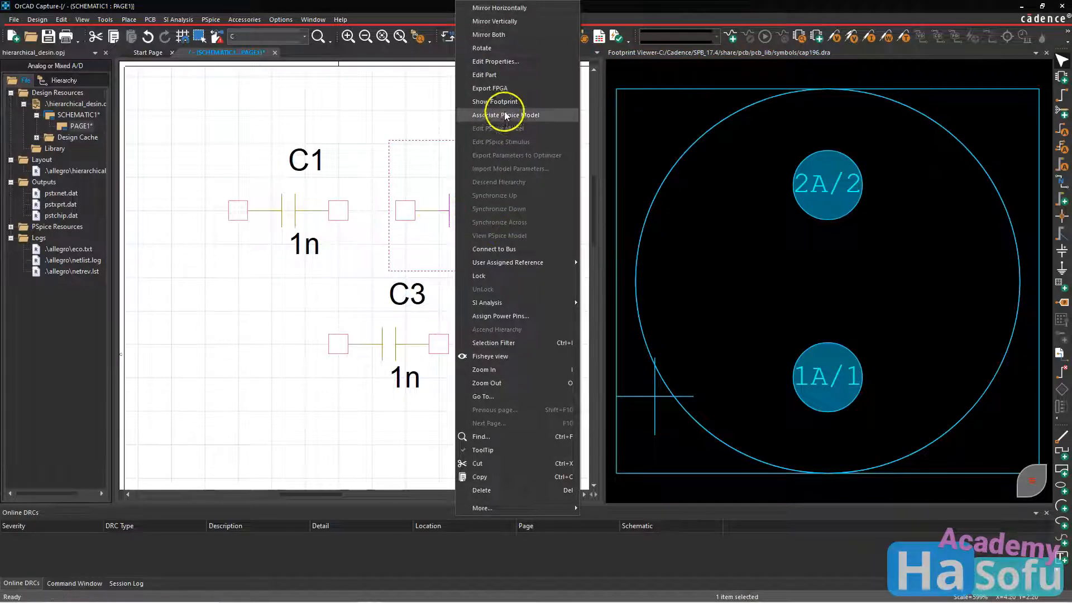
left_click(508, 76)
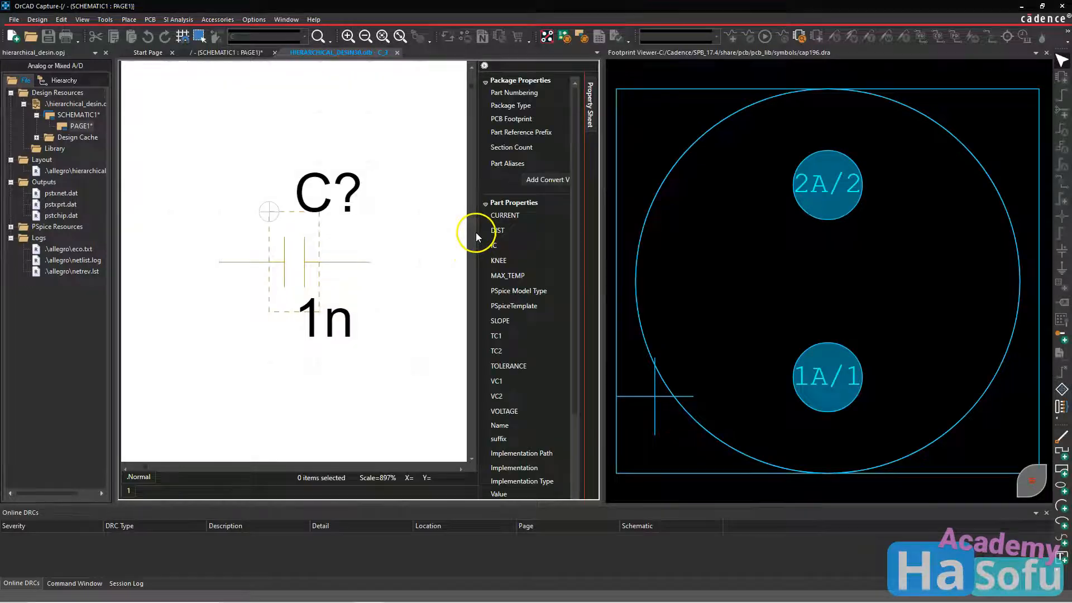
left_click_drag(476, 234, 391, 219)
scroll(480, 385, "down", 3)
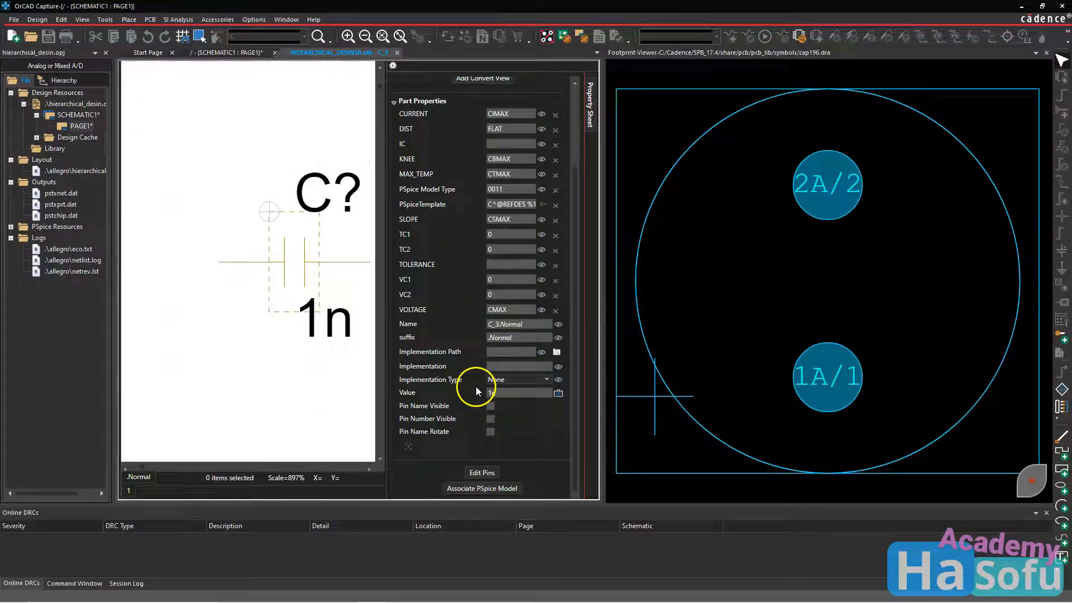
left_click(479, 473)
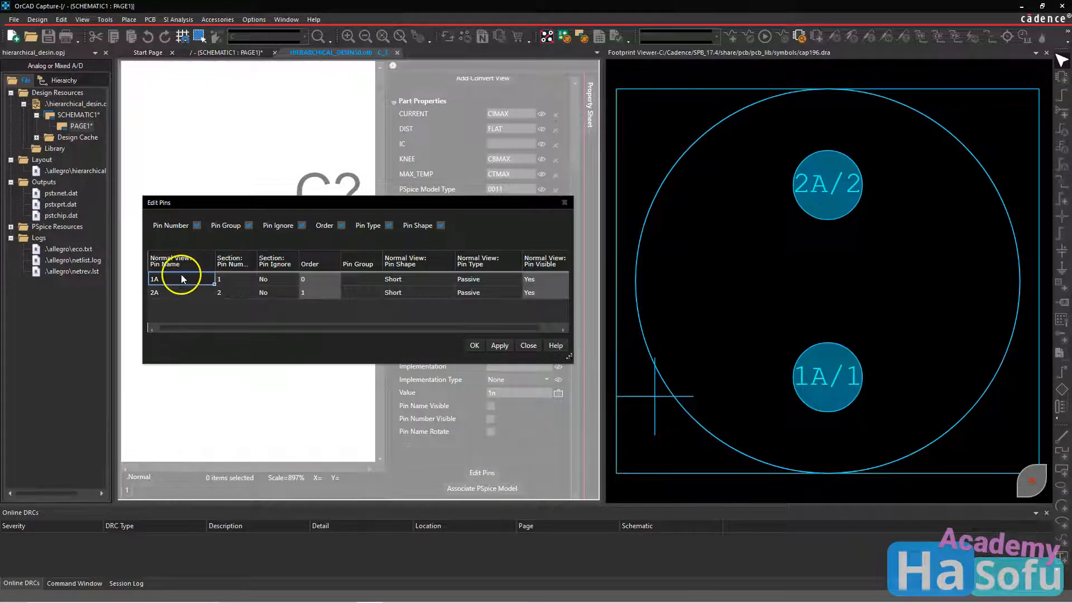
Widen the Pin Number column and examine the pin names against the pin numbers
left_click(258, 260)
left_click_drag(254, 261, 328, 259)
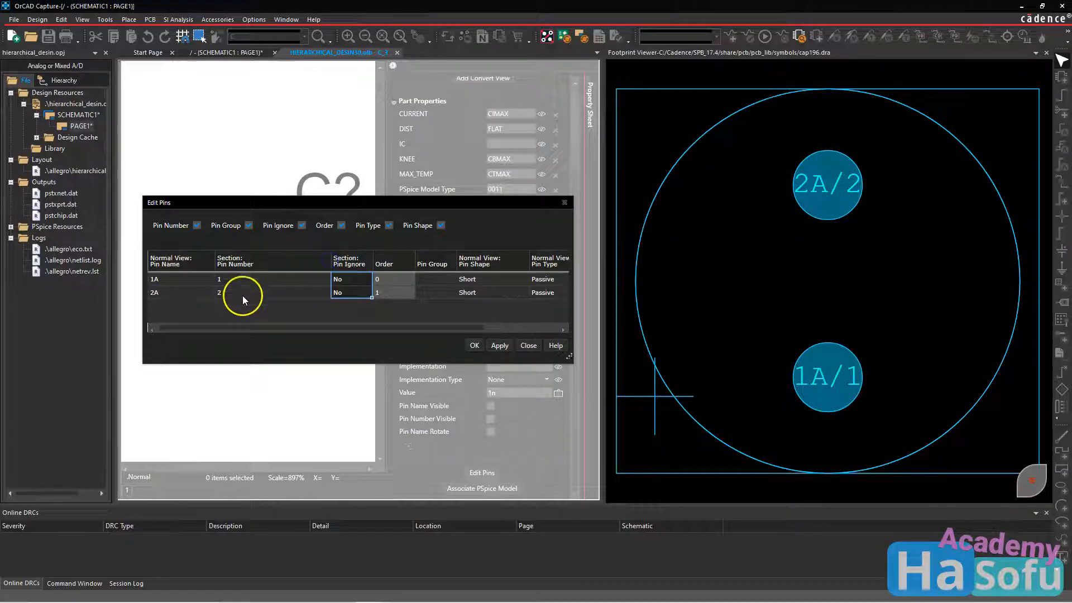
left_click(186, 279)
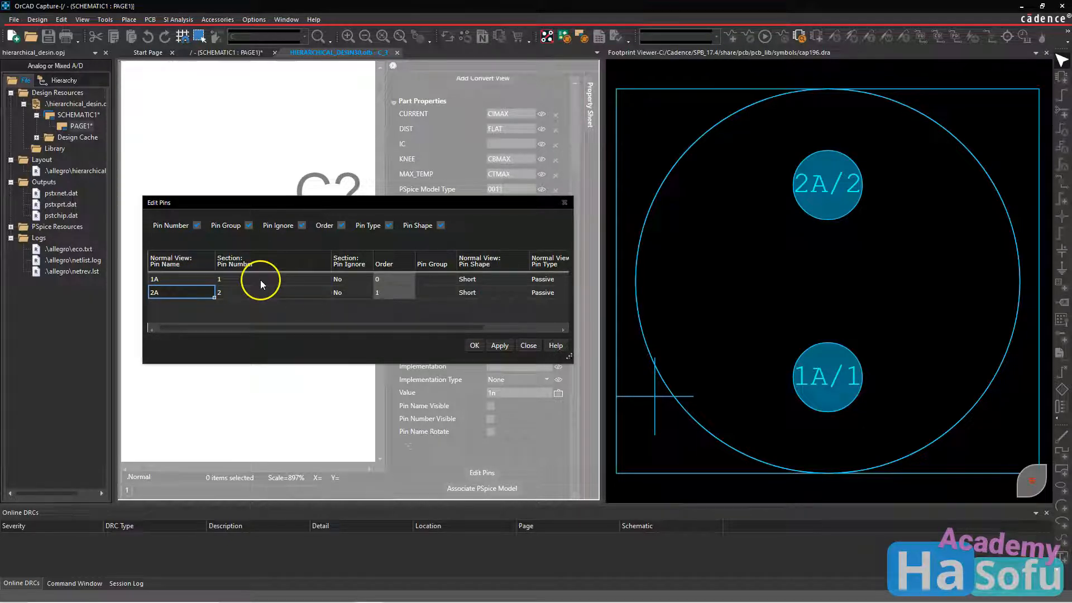
left_click(266, 293)
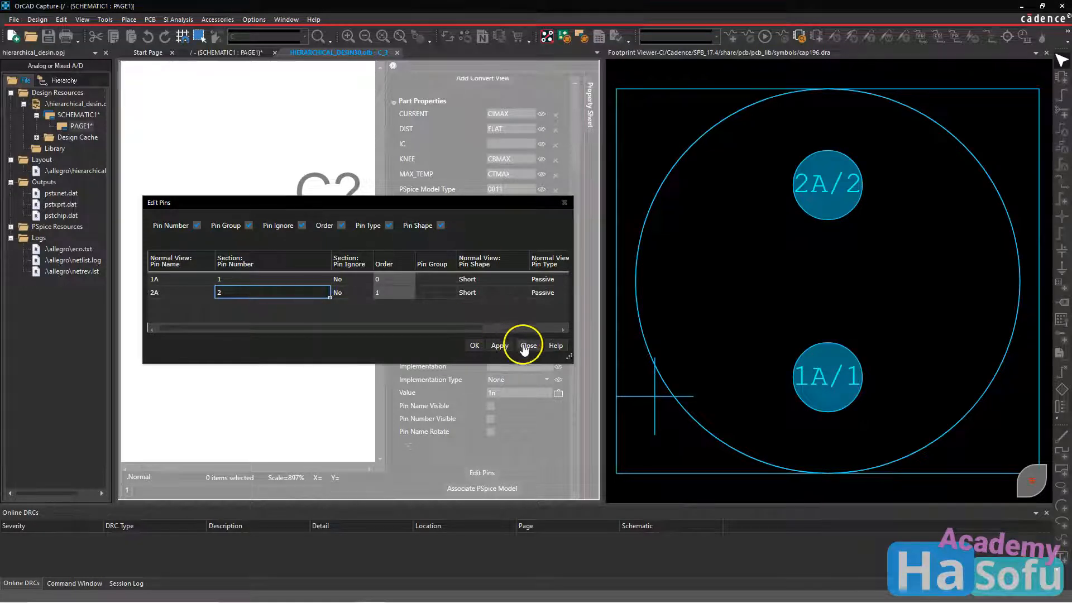
Switch to the Allegro package editor window with the cap196.dra footprint
mouse_move(376, 584)
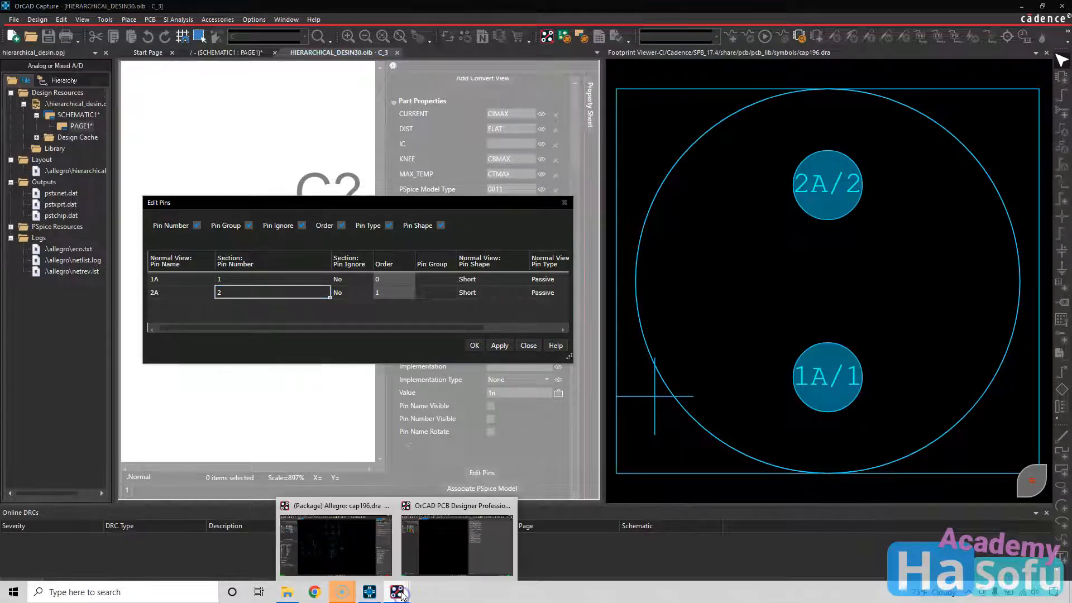
left_click(315, 538)
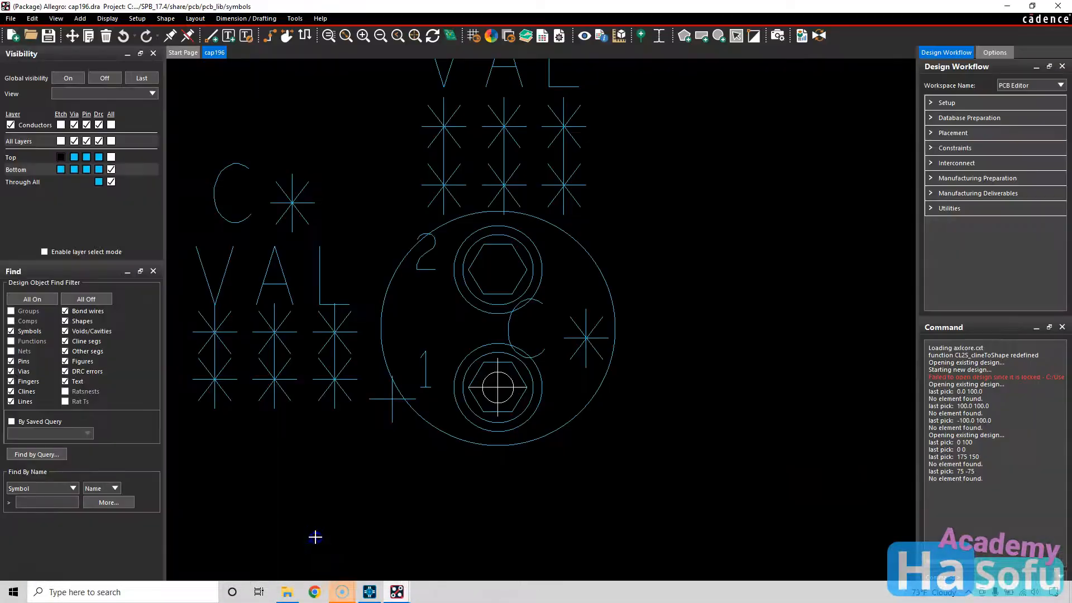
left_click(324, 92)
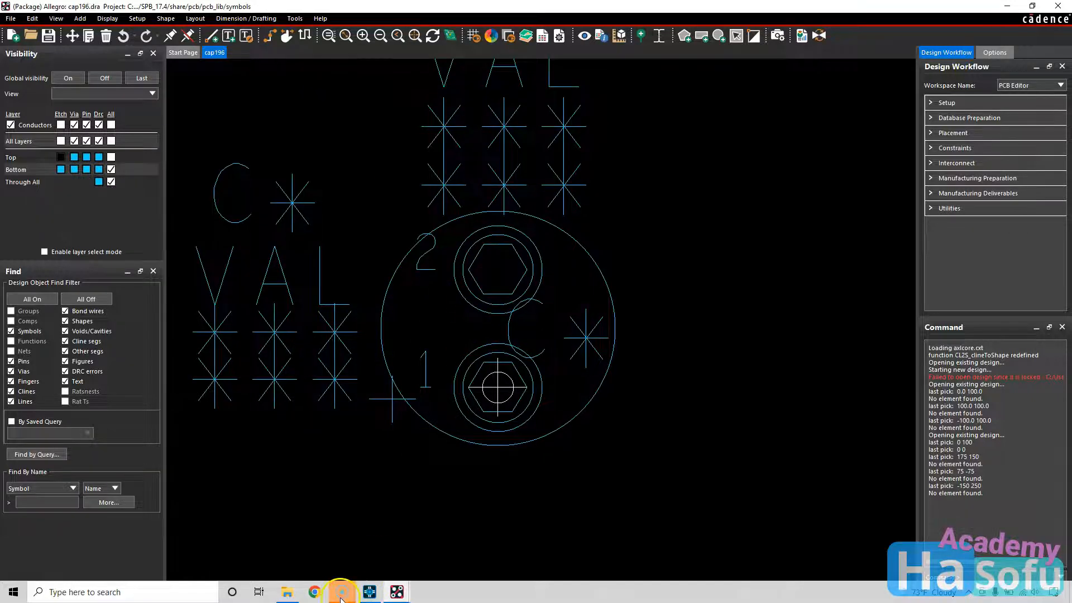
left_click(709, 369)
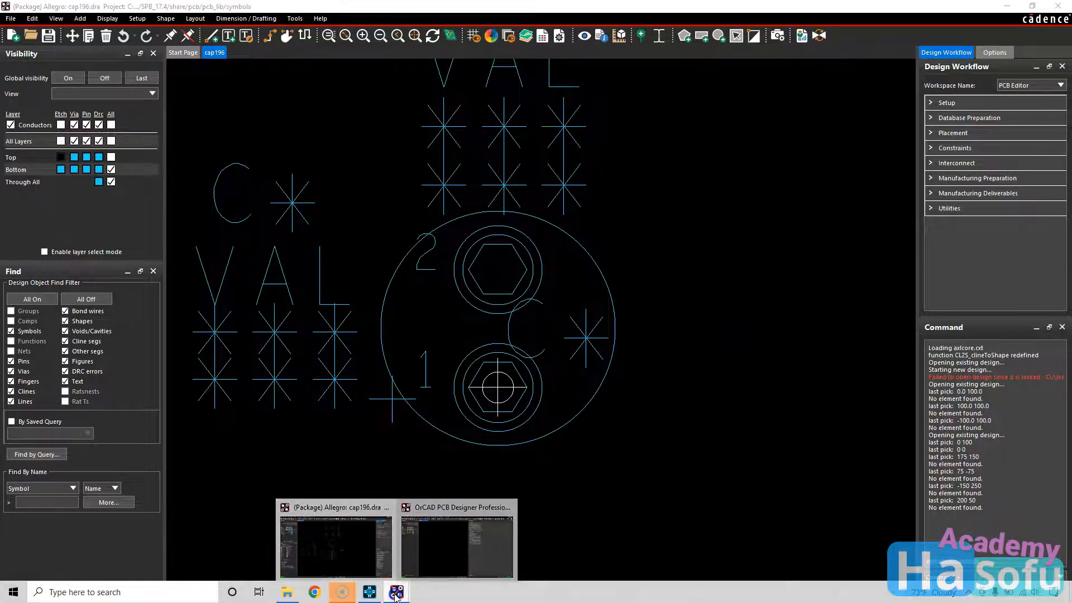
left_click(797, 223)
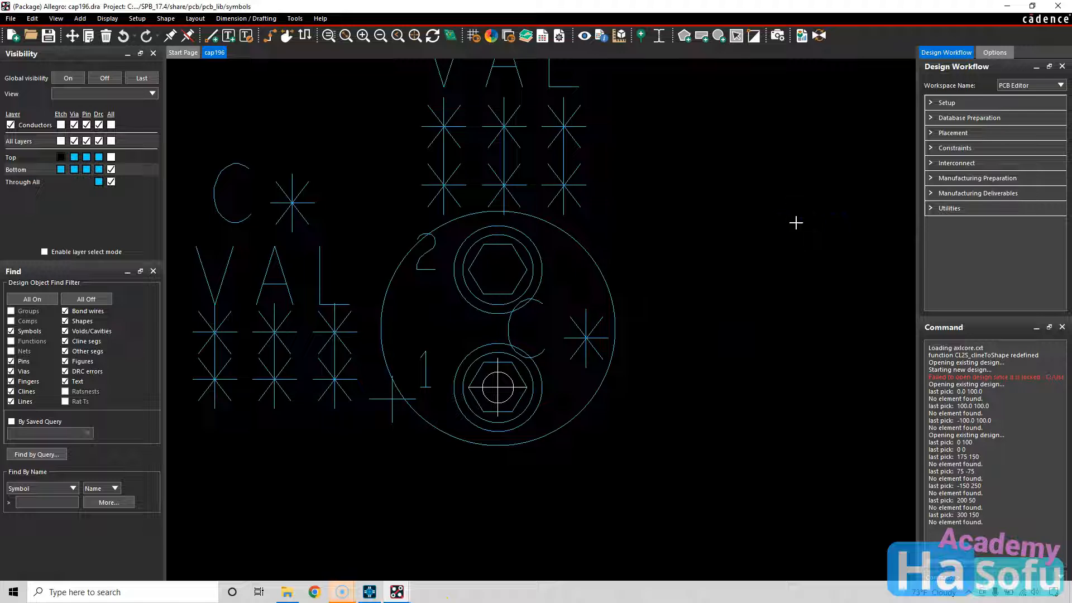
mouse_move(356, 597)
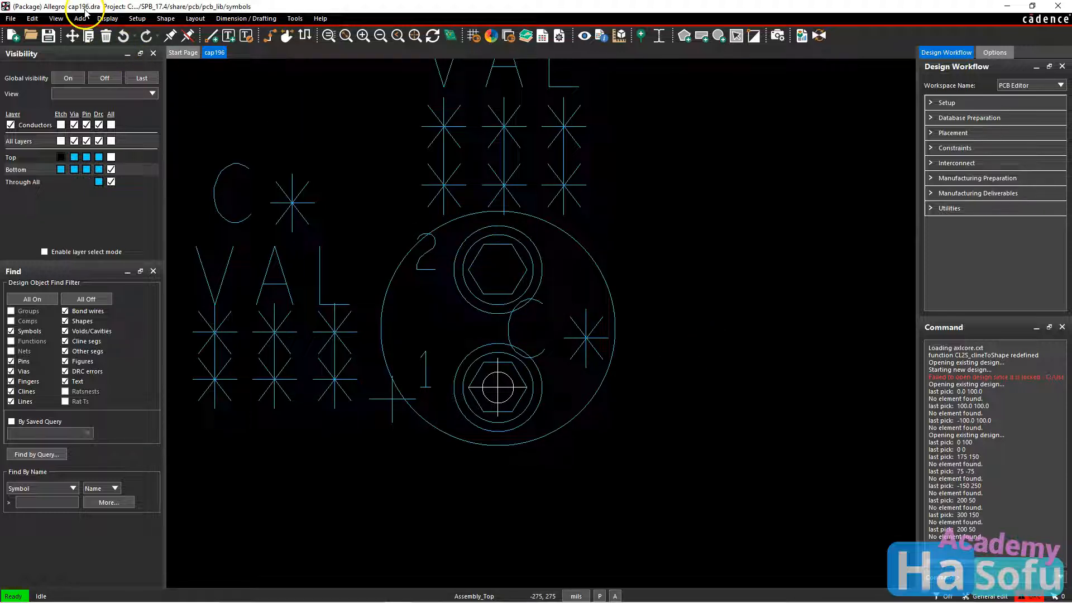
Show the element details of the upper pad in the footprint, close the report and pick the lower pad
left_click(506, 264)
left_click(512, 408)
left_click(519, 246)
right_click(485, 248)
left_click(511, 300)
left_click(483, 240)
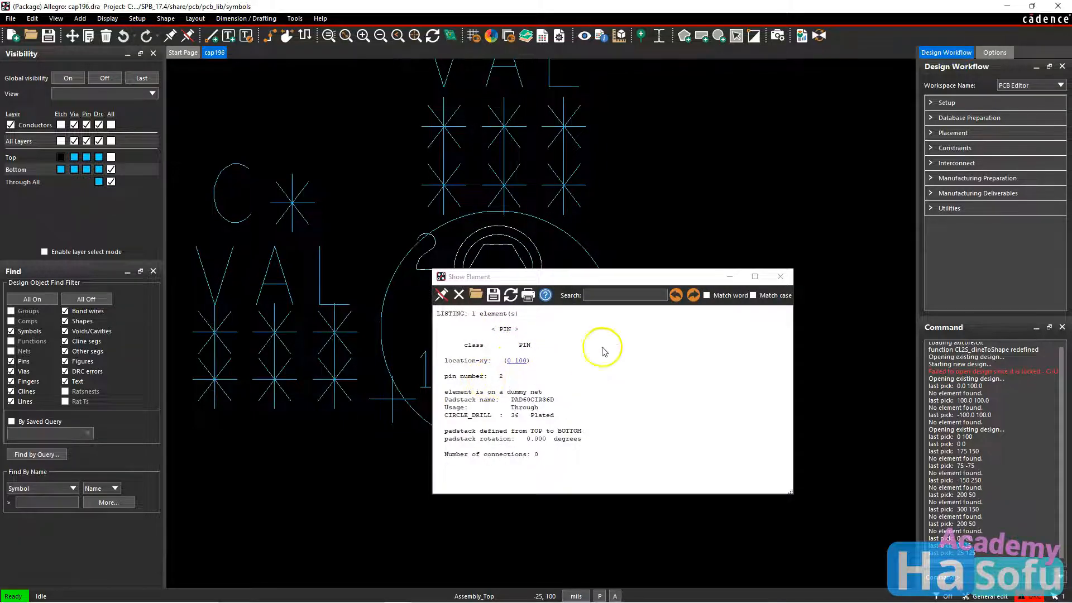
left_click(781, 276)
left_click(497, 378)
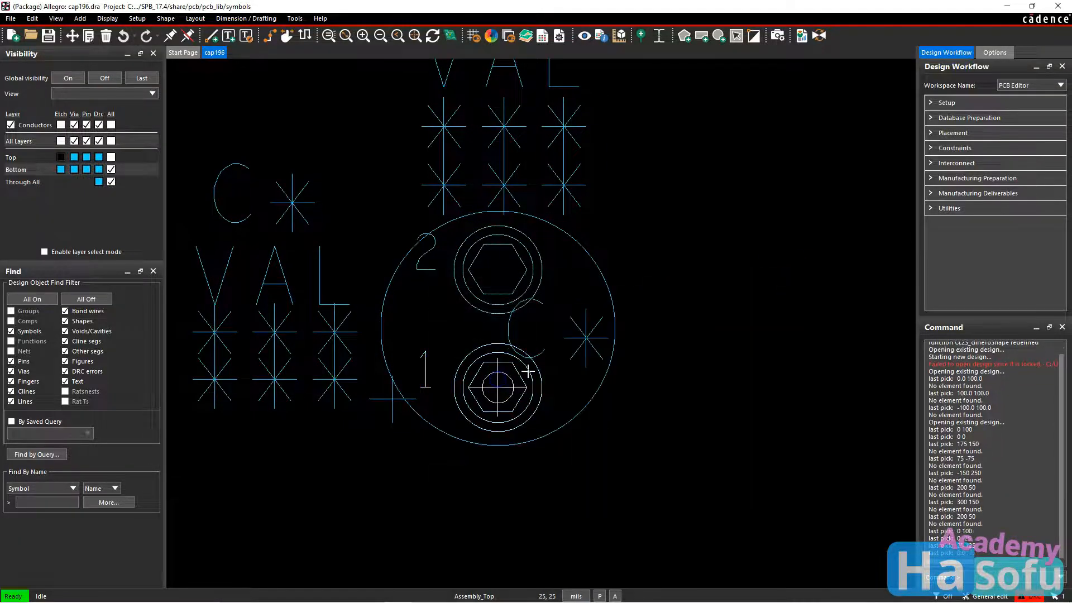
left_click(677, 223)
Switch back to OrCAD Capture, recheck the pin number of 1A, and close the pin table and part editor unchanged
left_click(369, 592)
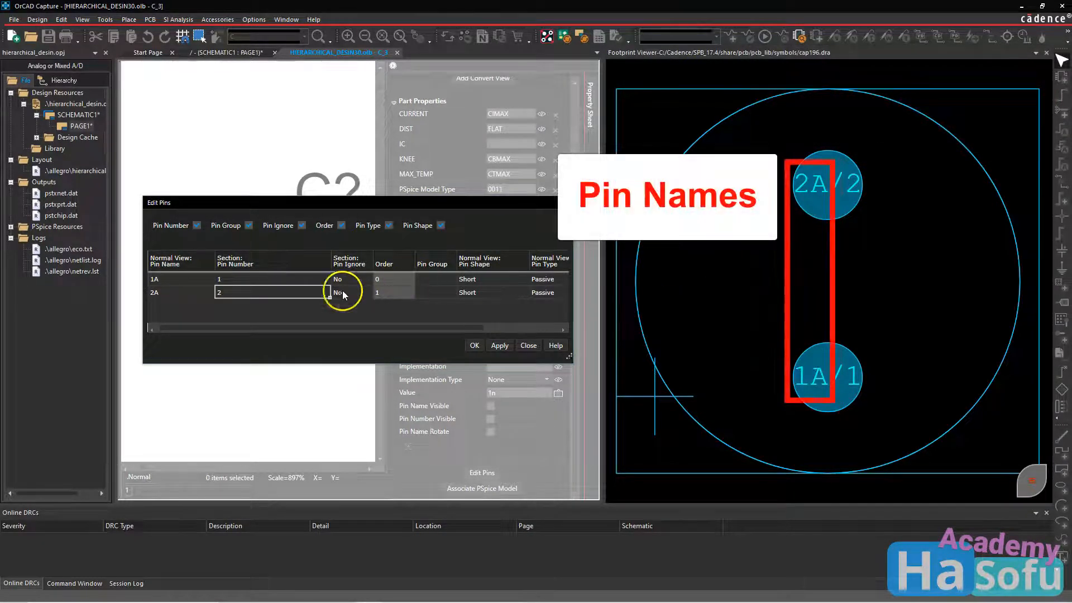
left_click(229, 280)
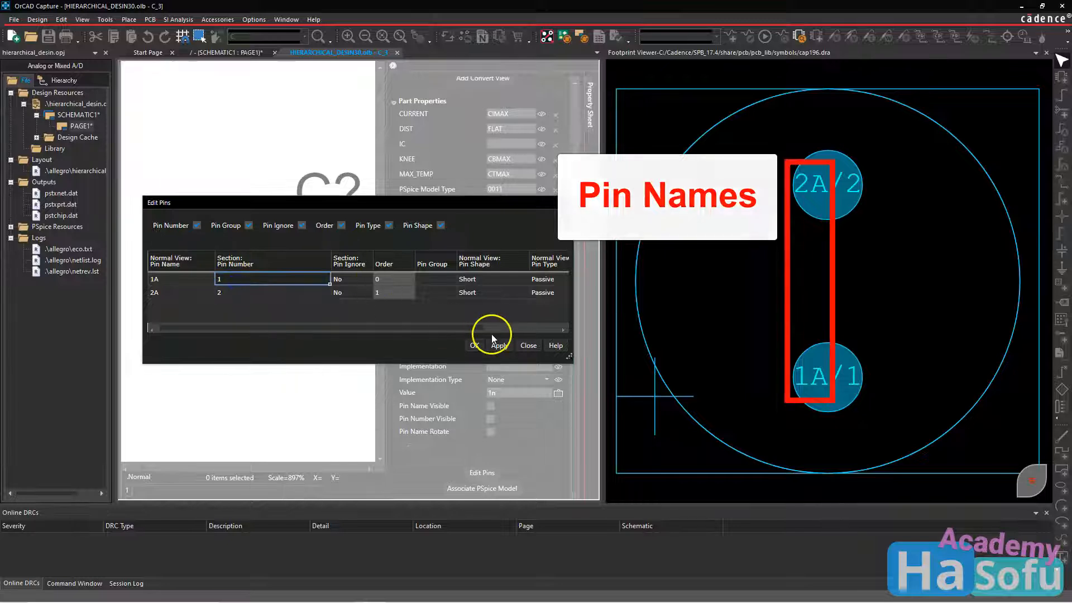
left_click(527, 345)
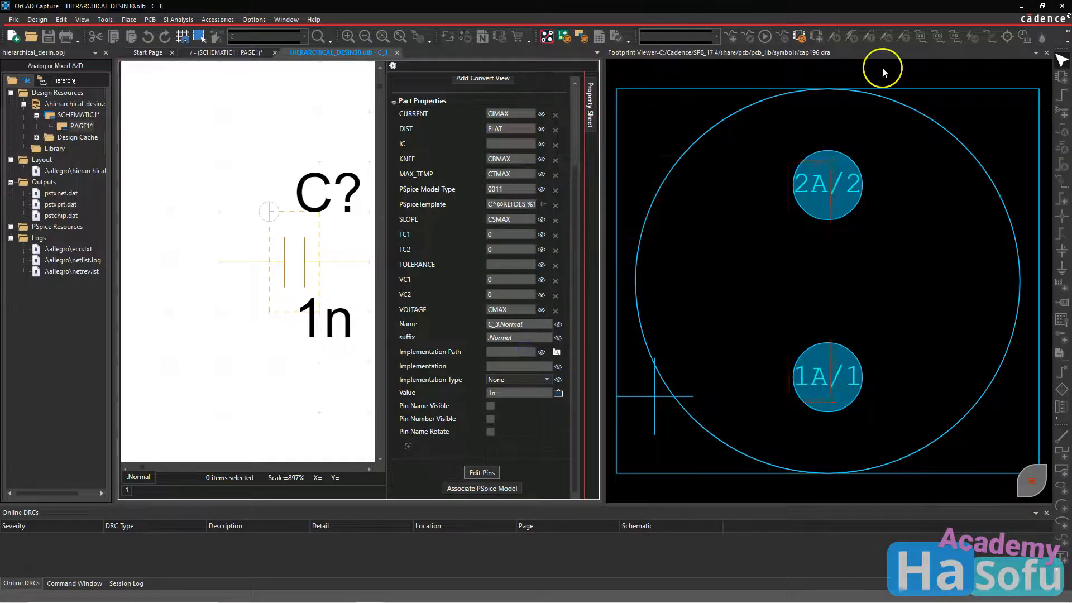
left_click(398, 52)
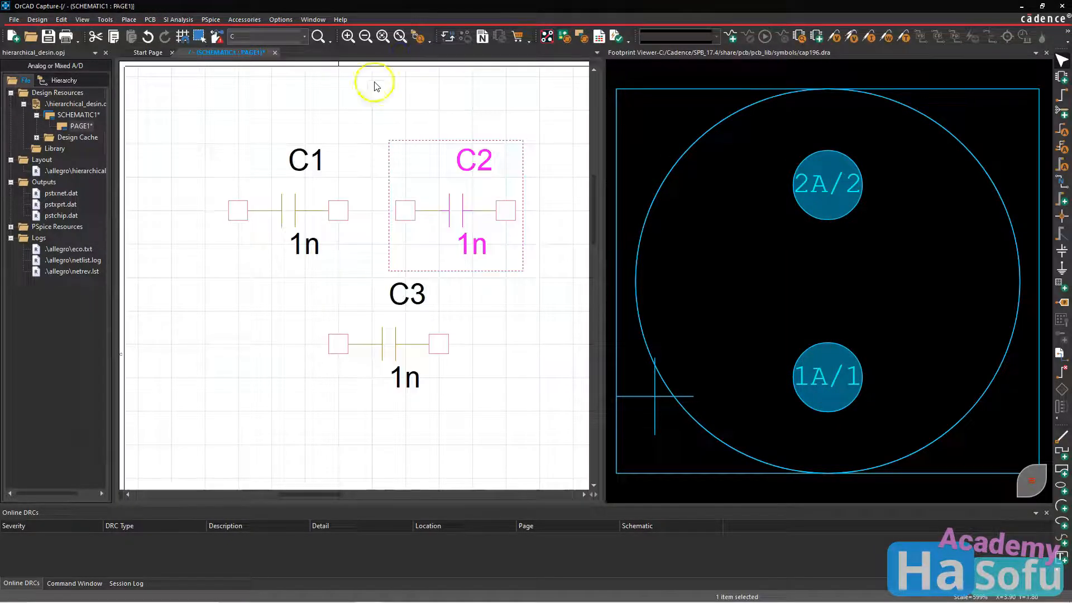
Compare the footprint pin labels of capacitors C3 and C2 by selecting each part in turn
left_click(400, 94)
left_click(391, 350)
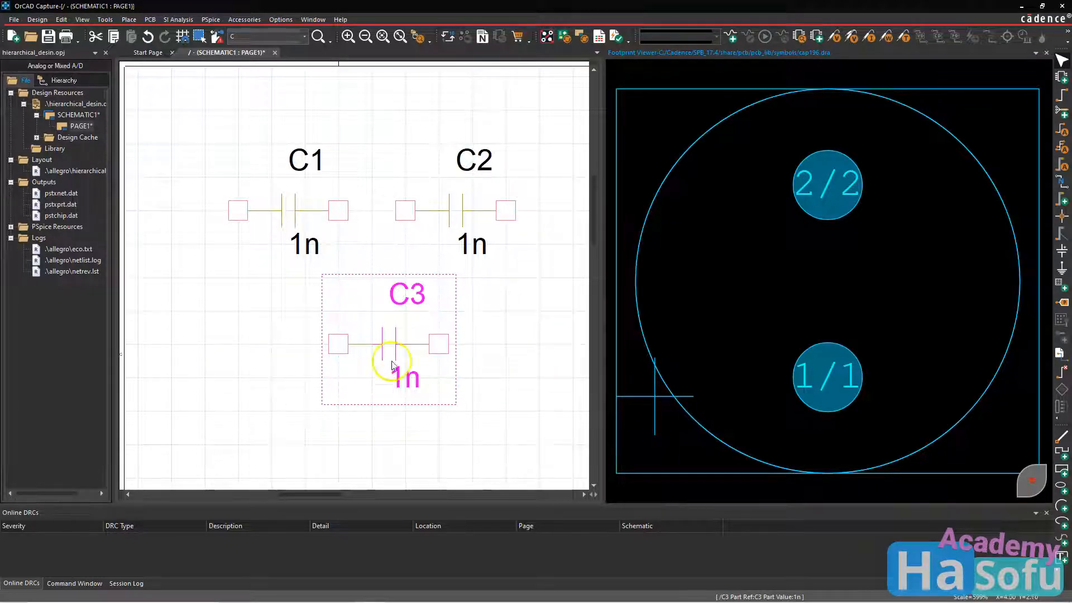
left_click(489, 318)
left_click(457, 215)
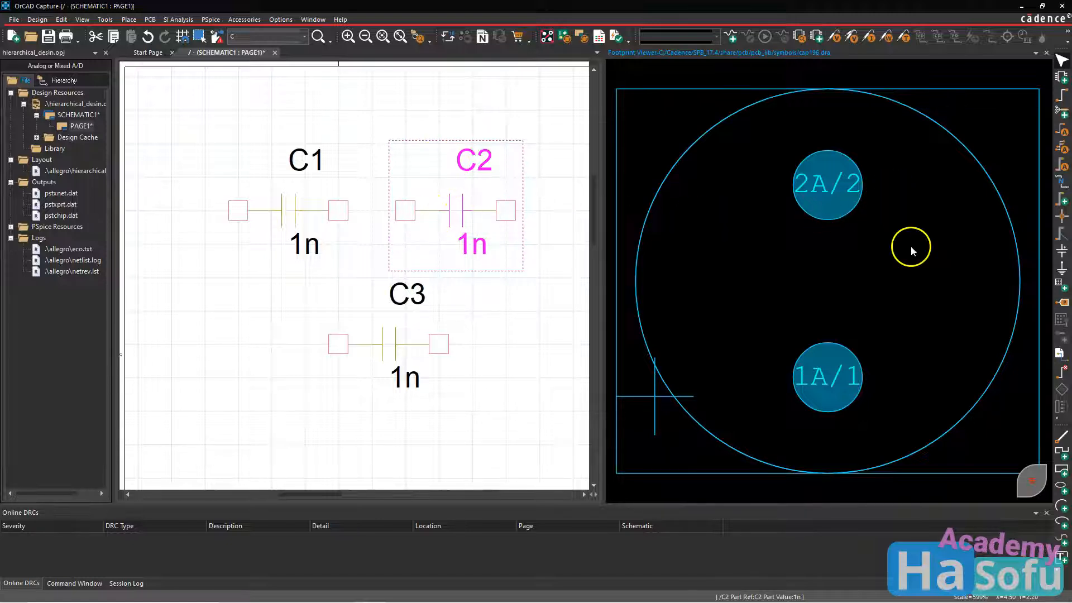
View the footprint of capacitor C1 and check the numbers of both its pins on the schematic symbol
left_click(374, 112)
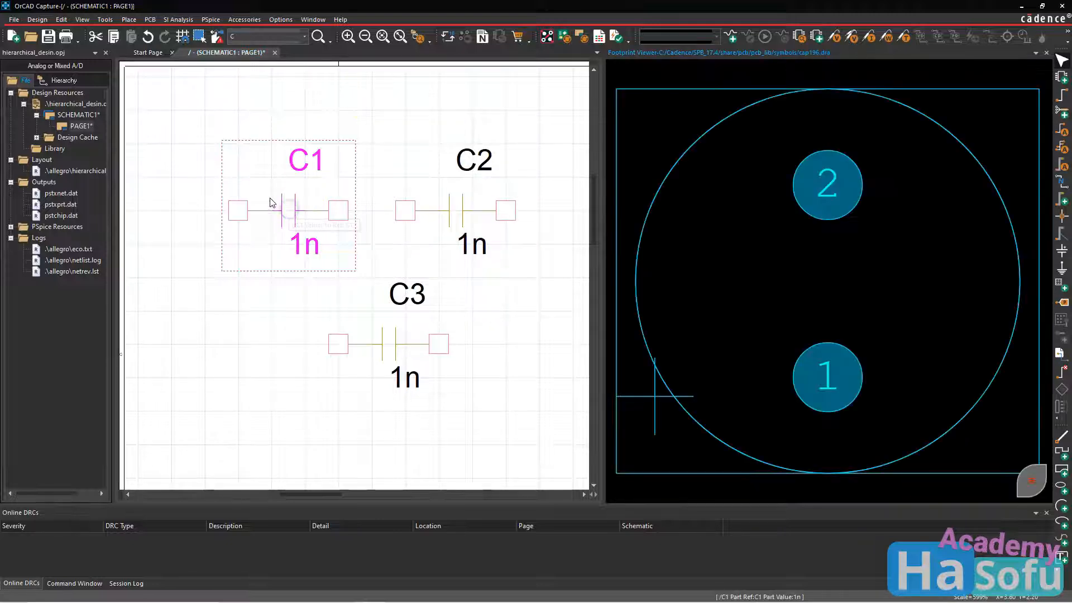
left_click(260, 215)
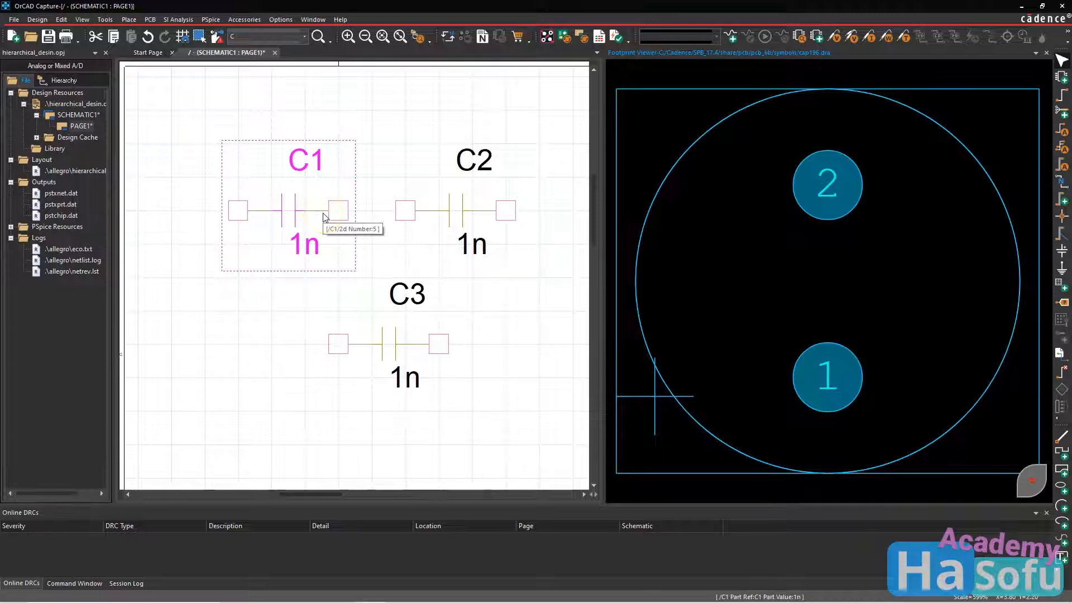
left_click(254, 213)
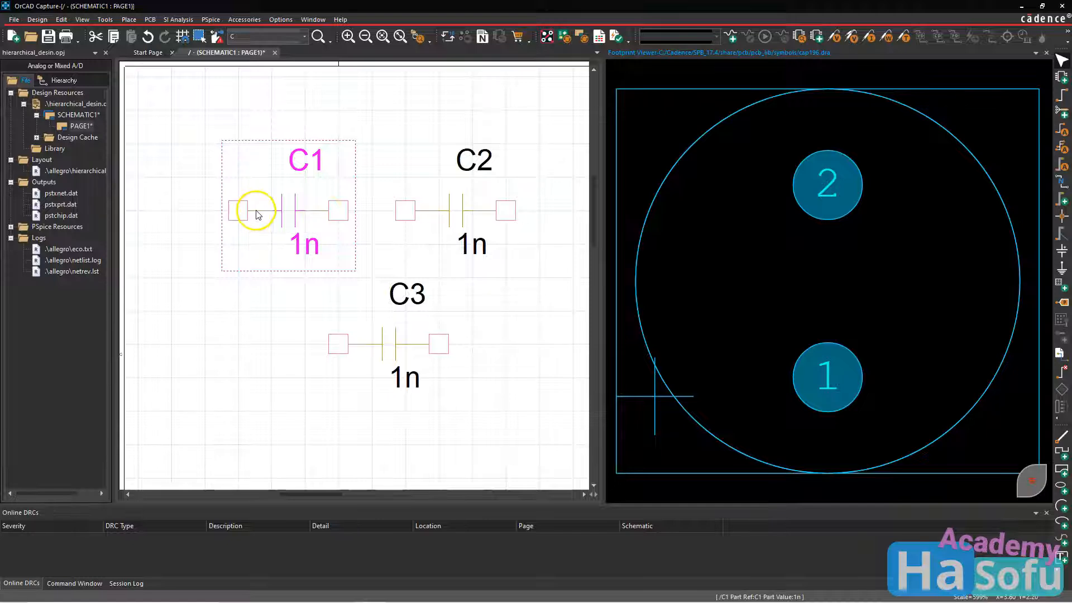
left_click(319, 212)
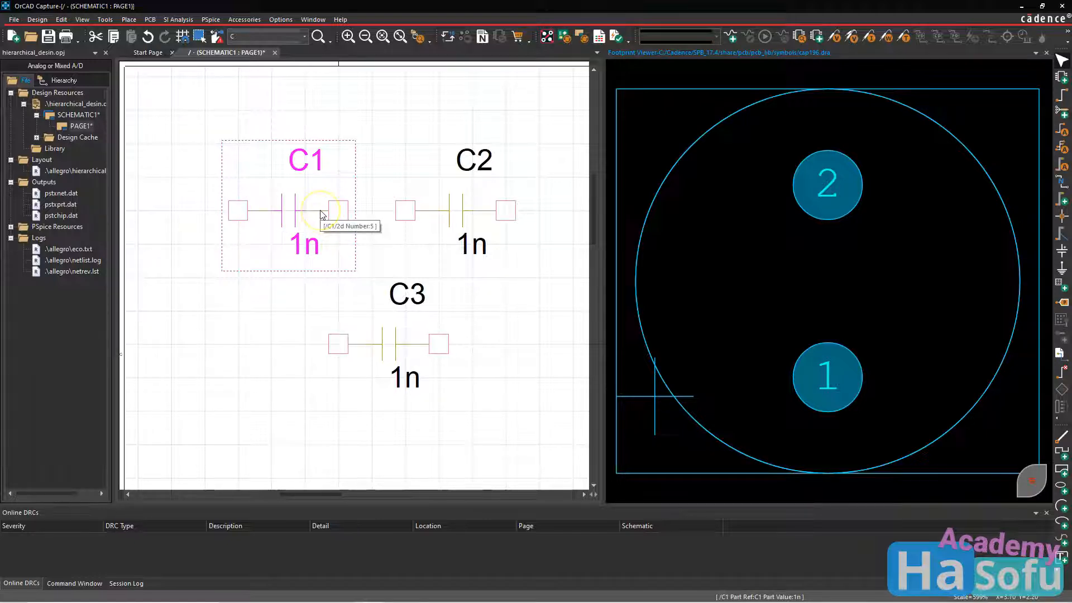
left_click(400, 236)
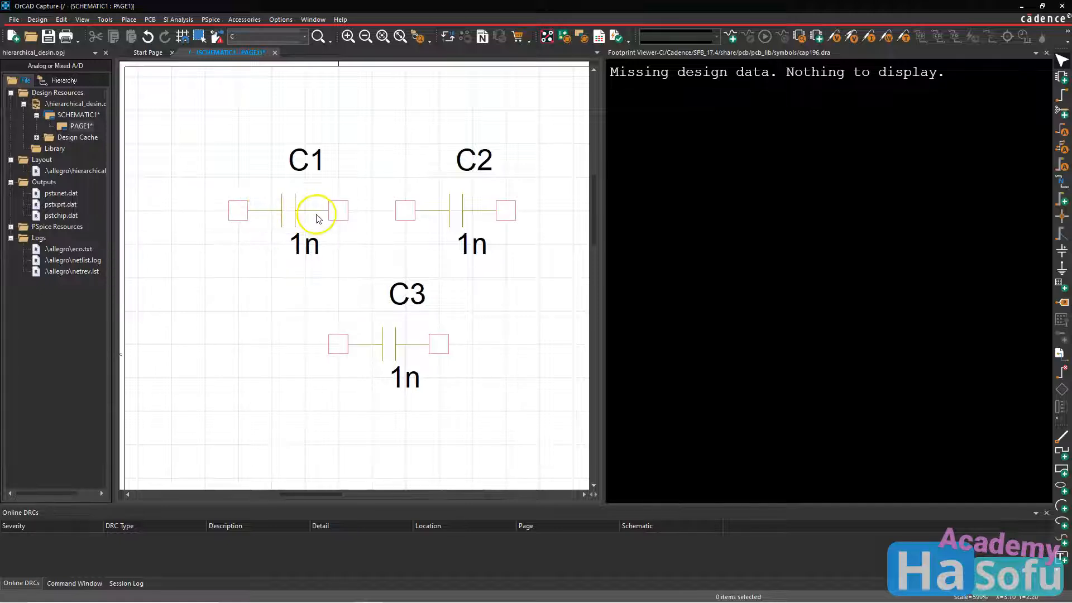
View the footprint of capacitor C1, clear the selection and save the schematic
left_click(285, 214)
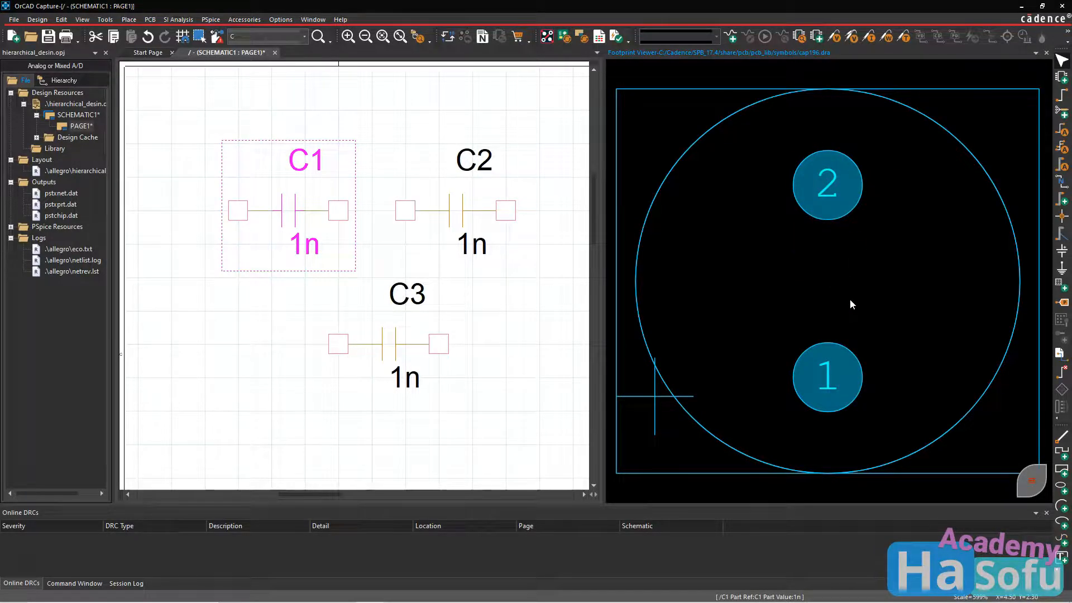
left_click(369, 130)
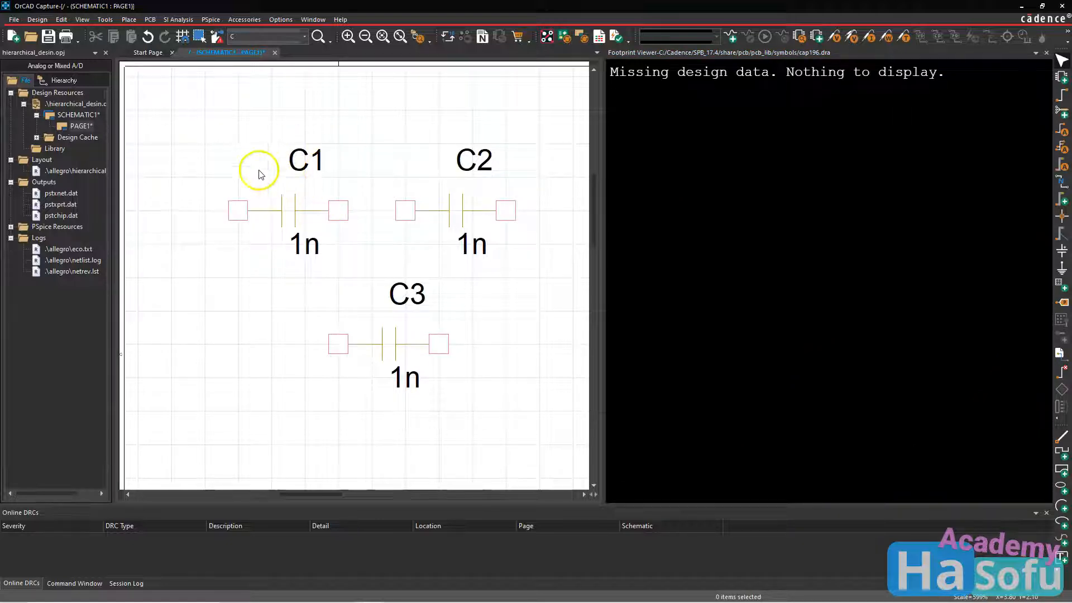
left_click(48, 37)
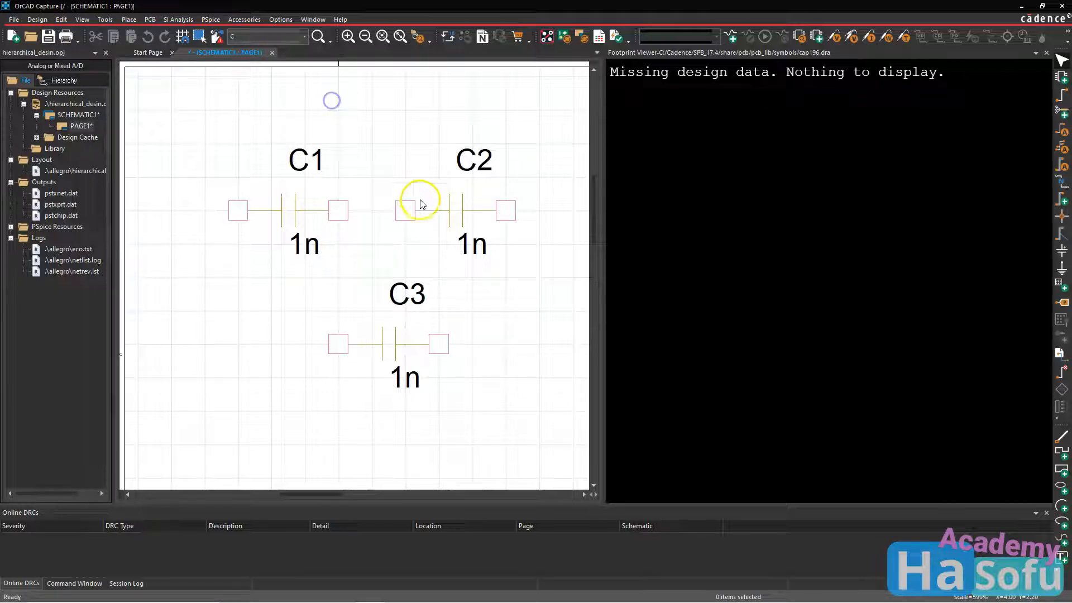
Compare the footprint pin labels of C2, C3 and C1 by selecting each capacitor, and clear the selection
left_click(457, 217)
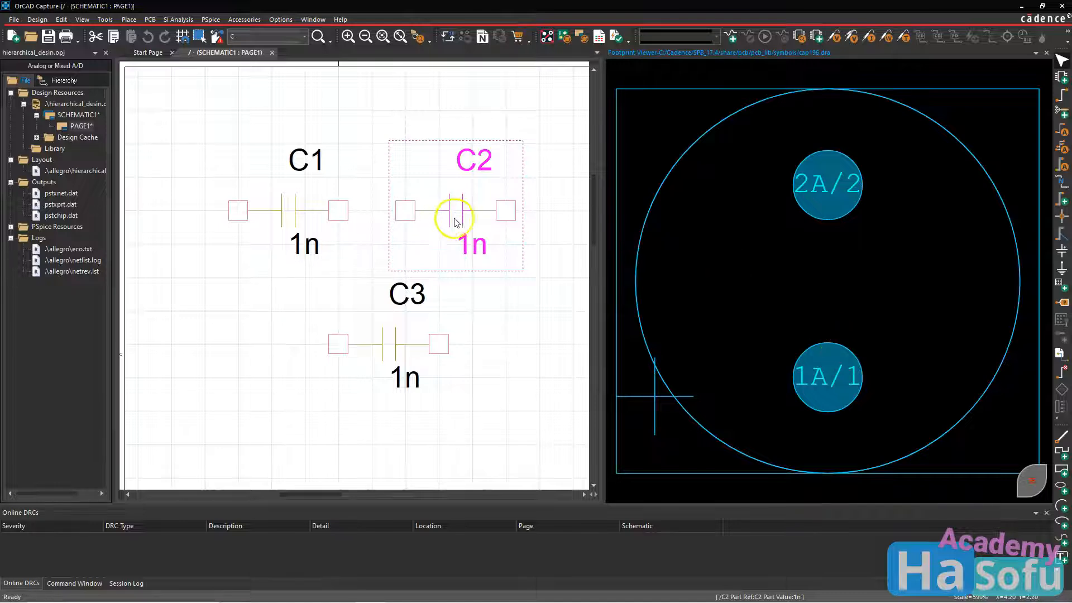
left_click(390, 344)
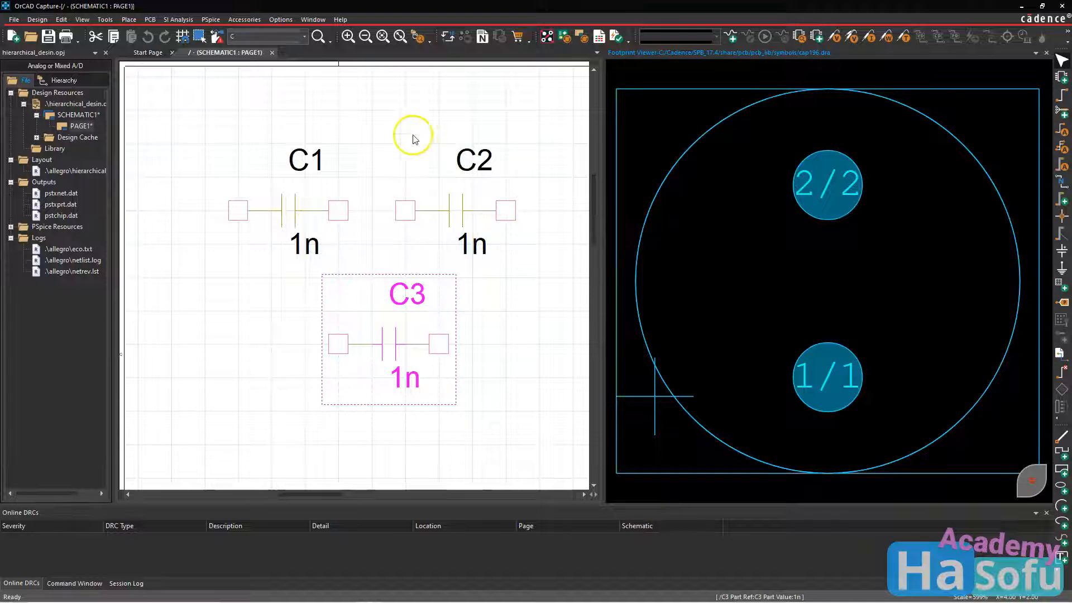
left_click(369, 172)
left_click(313, 212)
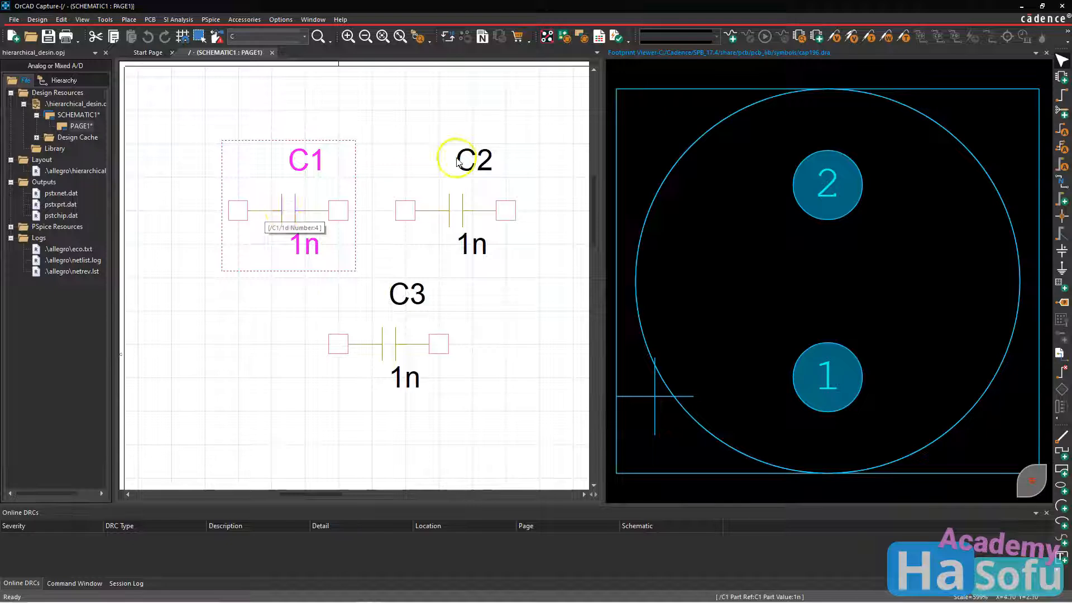
left_click(504, 117)
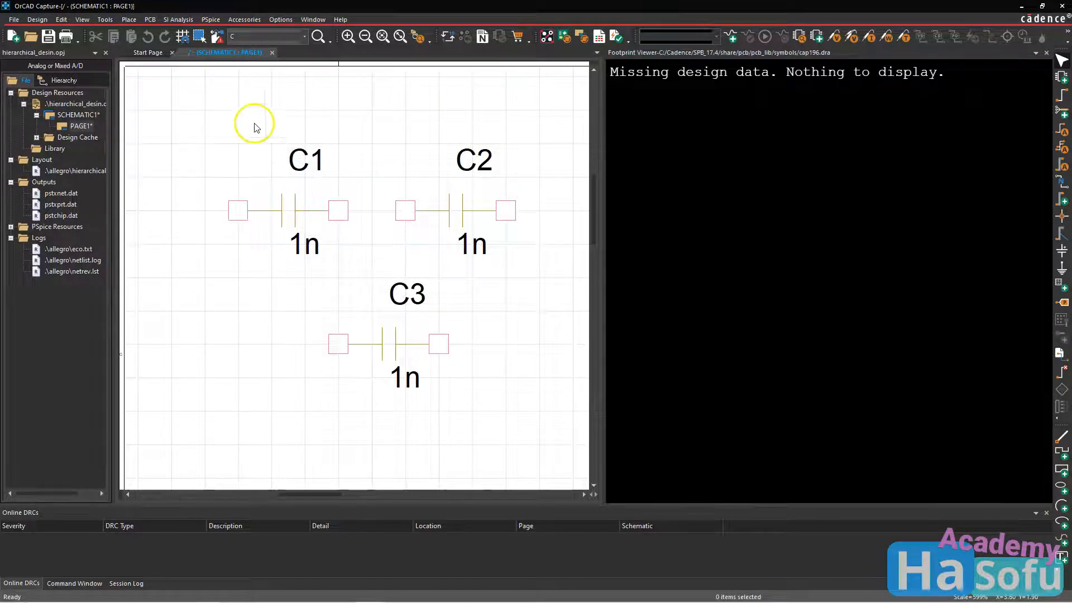
Save the schematic and create a new layout for hierarchical_desin.brd in the allegro folder, replacing the existing board and opening it in OrCAD PCB Designer
left_click(49, 41)
left_click(261, 139)
left_click(151, 20)
left_click(182, 35)
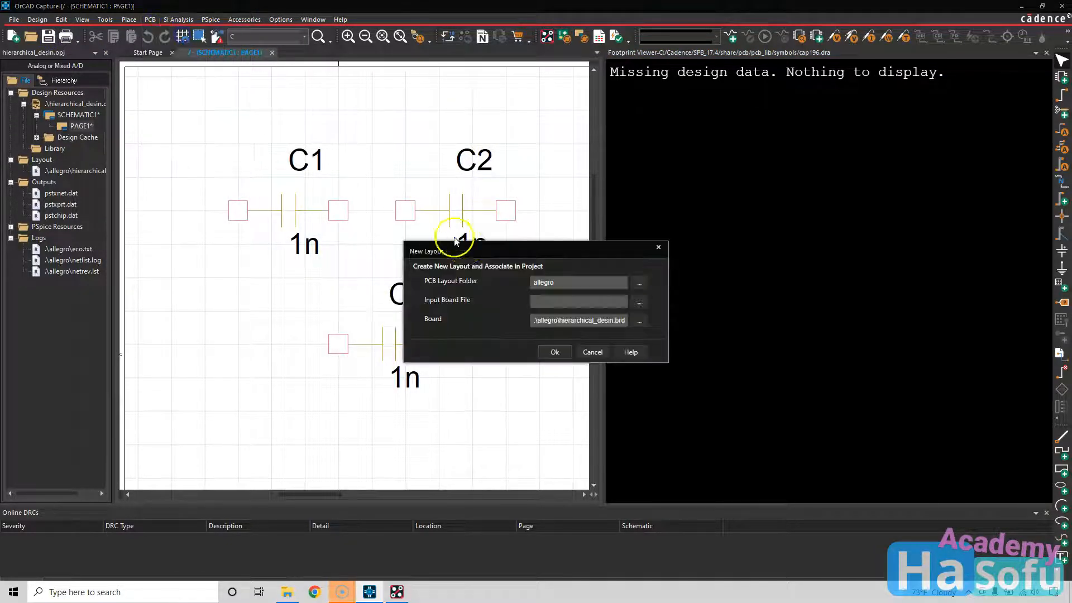
left_click(558, 351)
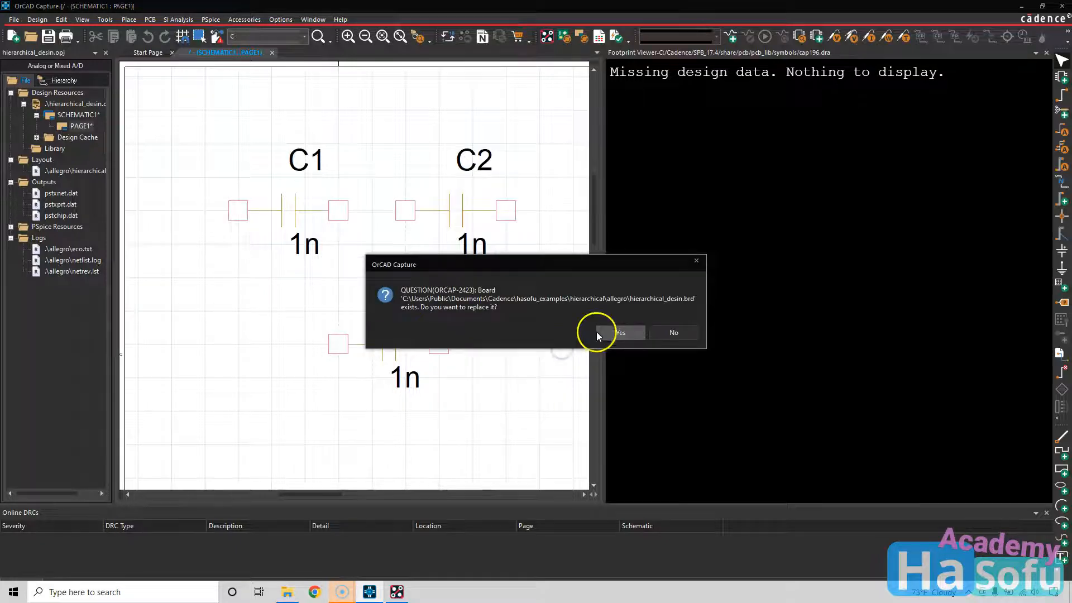
left_click(611, 333)
double_click(537, 197)
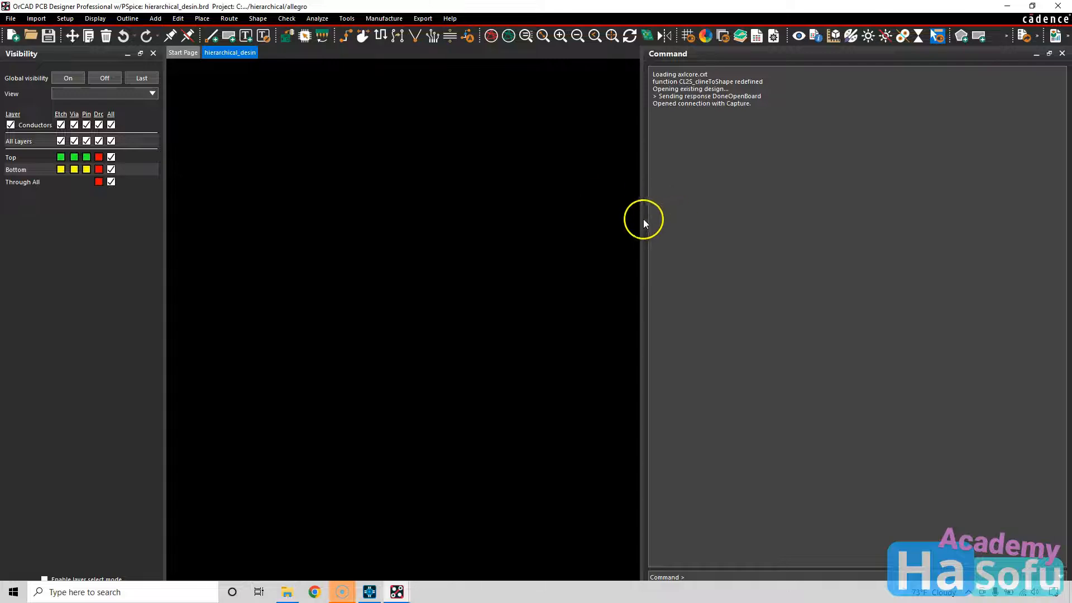
Enlarge the board canvas and manually place component C3 in the design area
left_click_drag(642, 218, 792, 218)
left_click(311, 179)
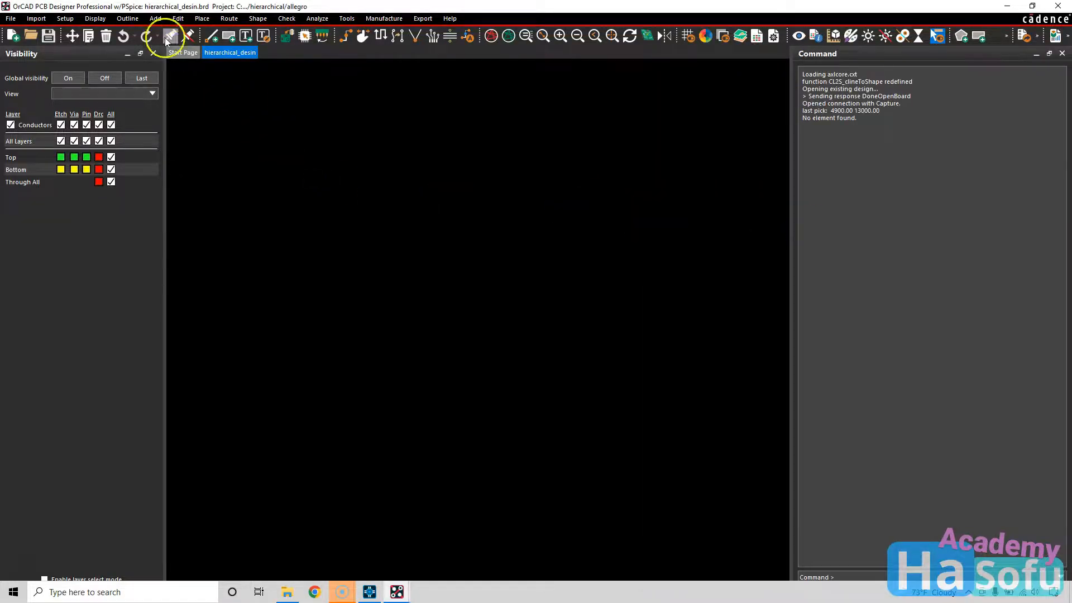
left_click(202, 19)
left_click(232, 32)
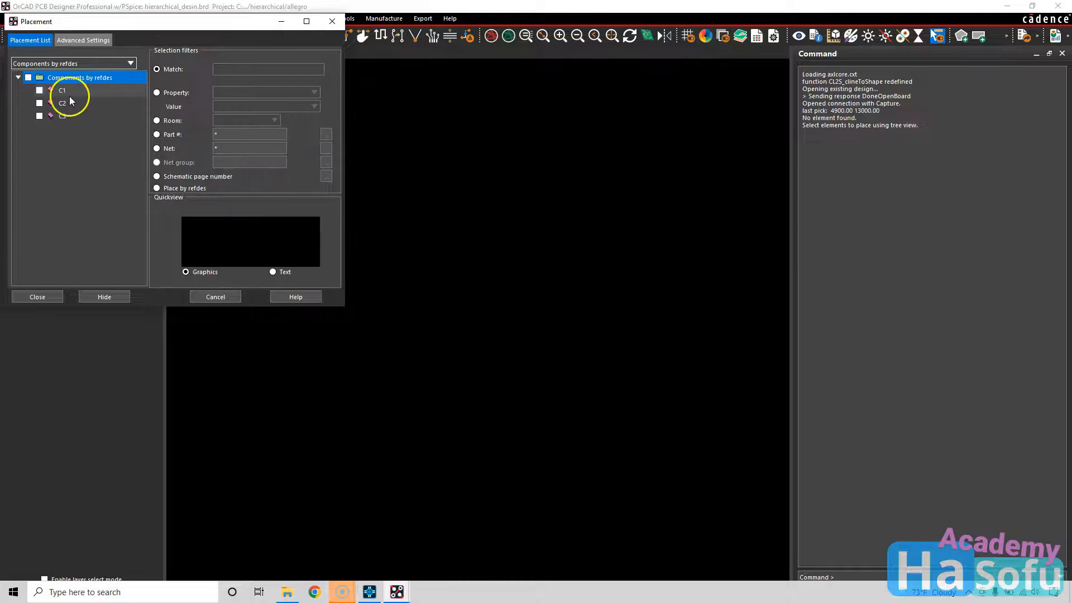
left_click(40, 116)
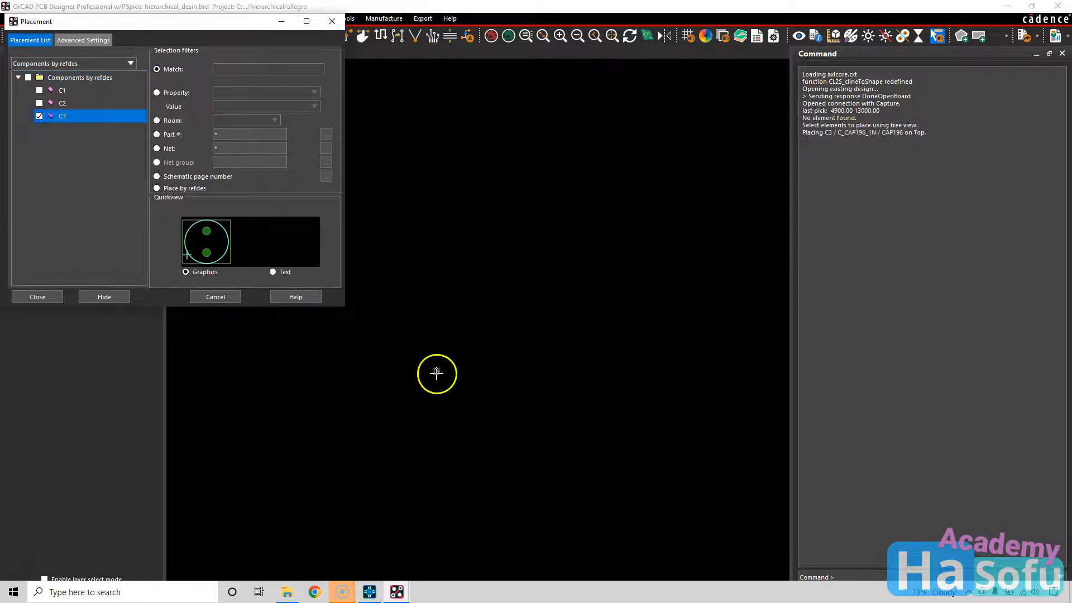
left_click(446, 260)
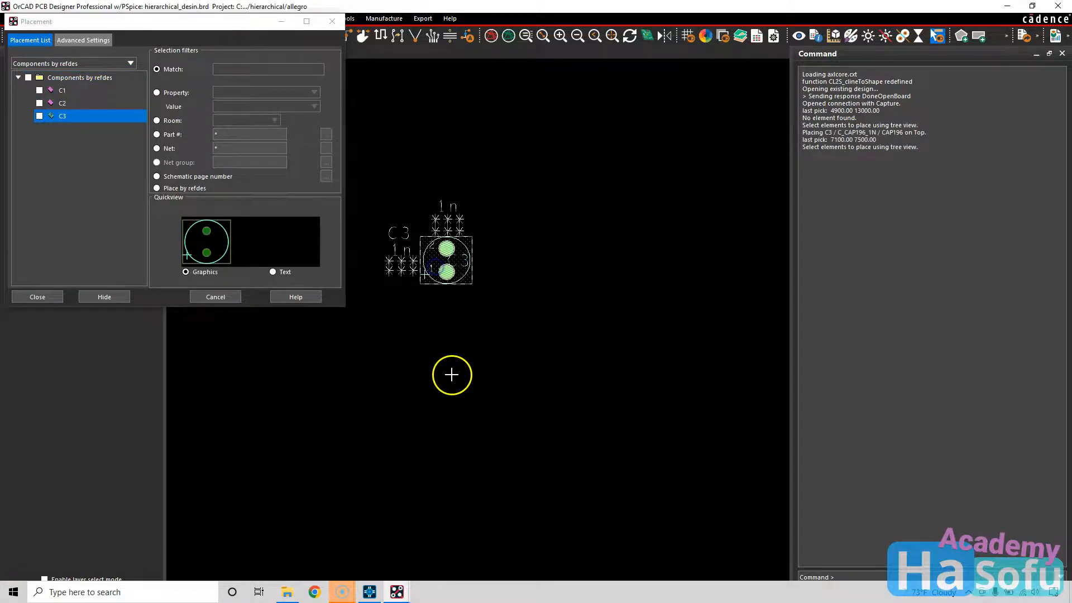
Place component C2 beside C3 on the board
left_click(39, 103)
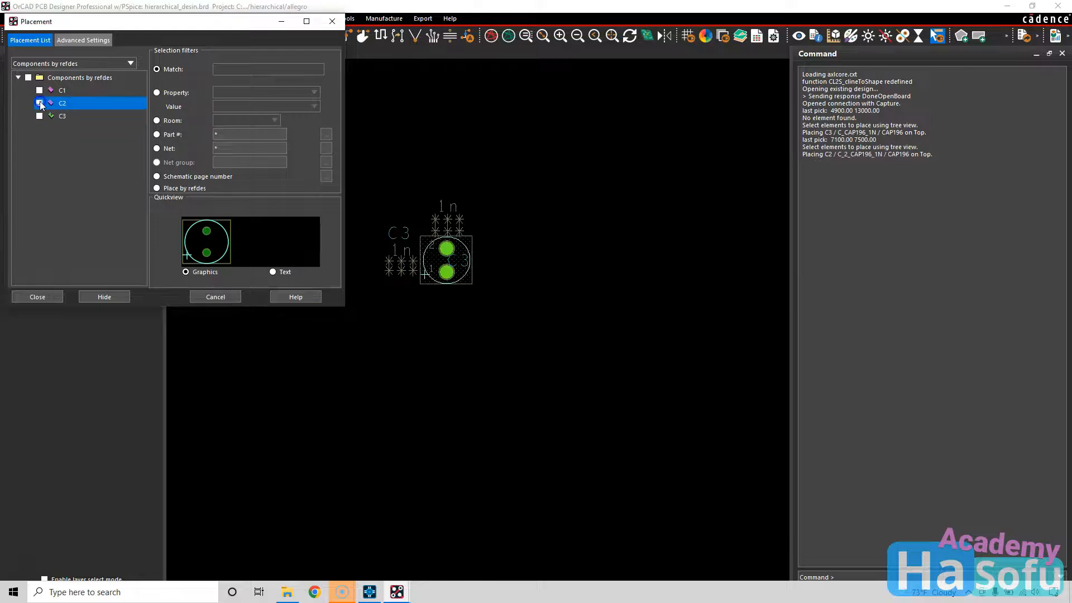
left_click(520, 261)
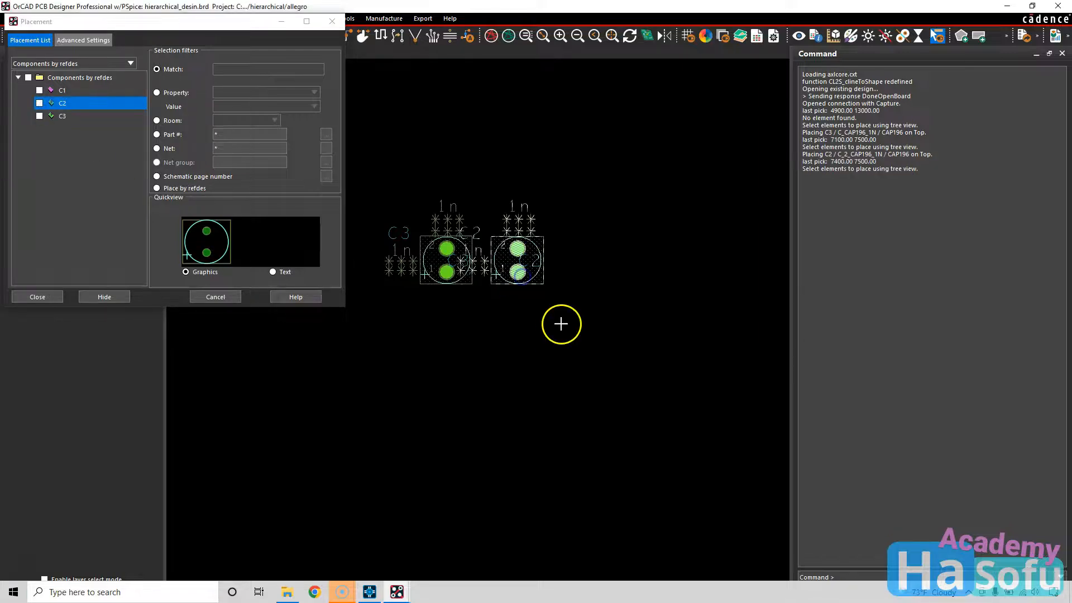
scroll(524, 243, "up", 3)
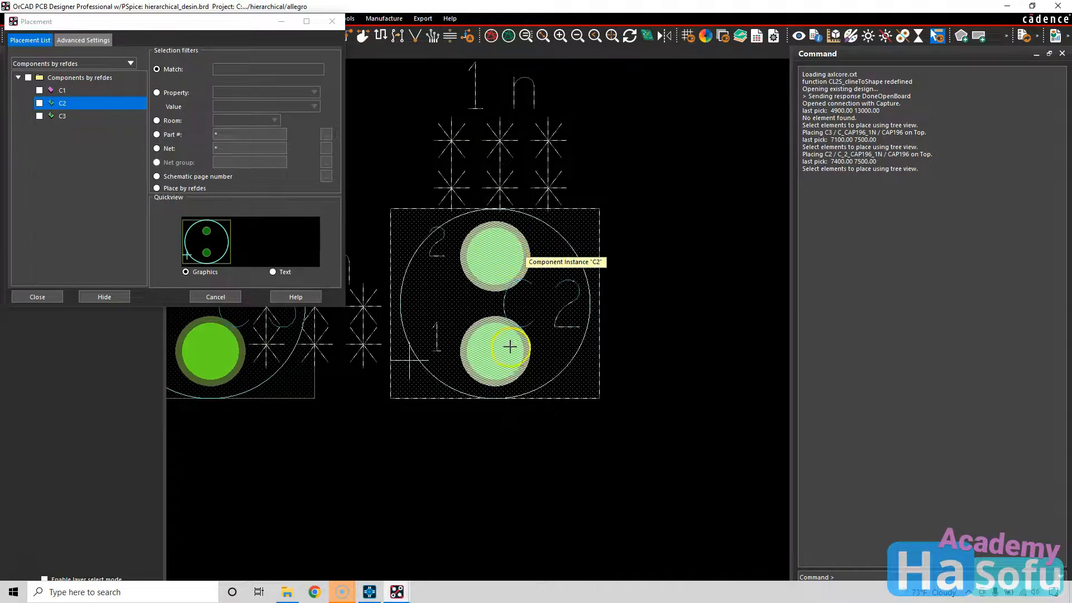
left_click(604, 364)
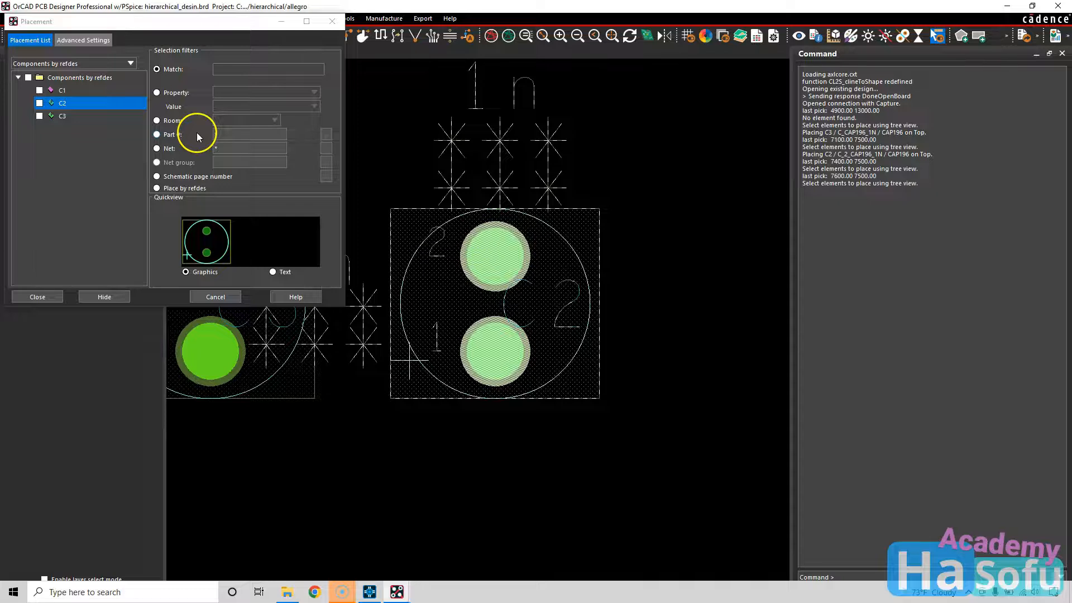
Try to place component C1 on the board near C2 and end the manual placement
left_click(46, 91)
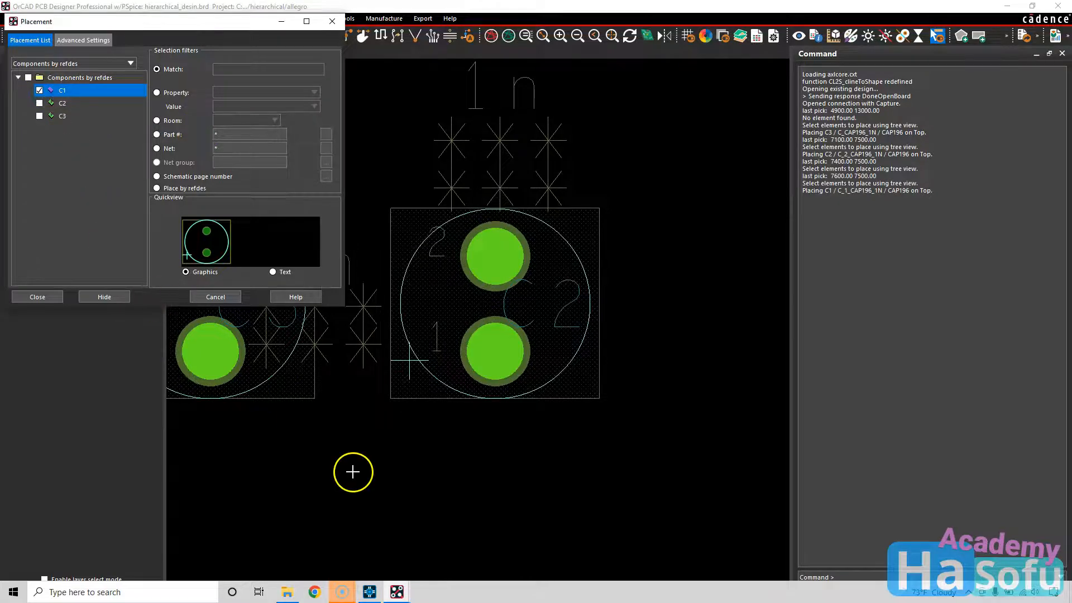
scroll(509, 475, "down", 3)
left_click(509, 475)
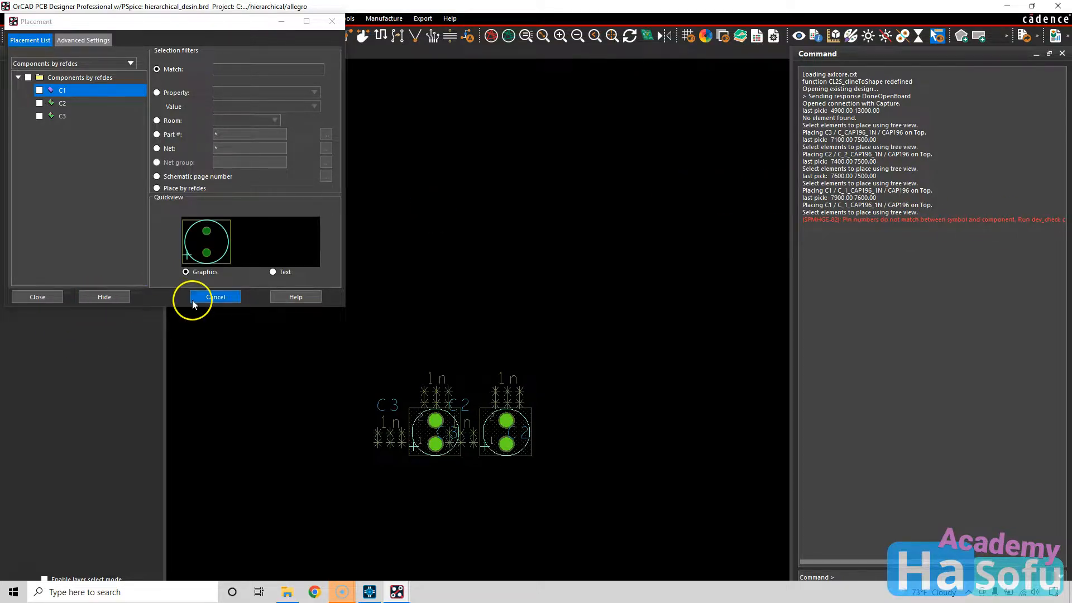
left_click(226, 298)
left_click(564, 286)
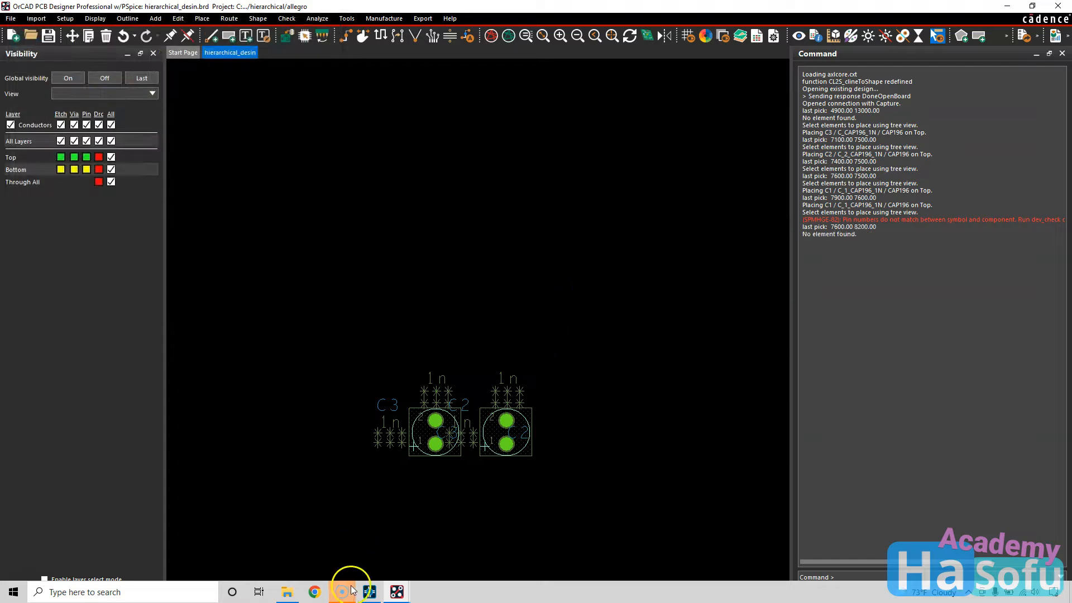
left_click(637, 316)
left_click(619, 283)
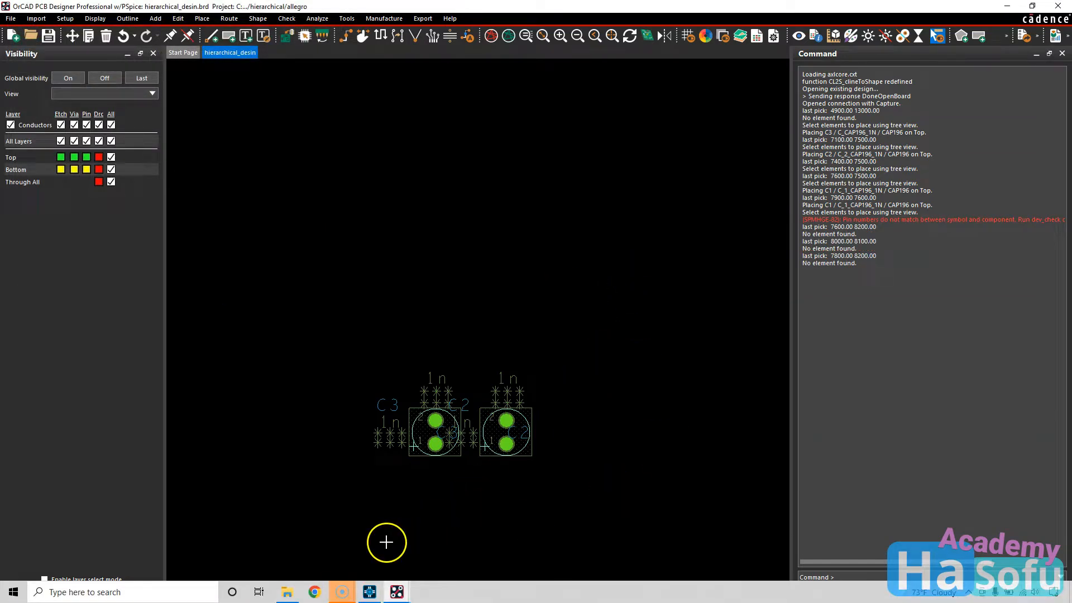
left_click(644, 494)
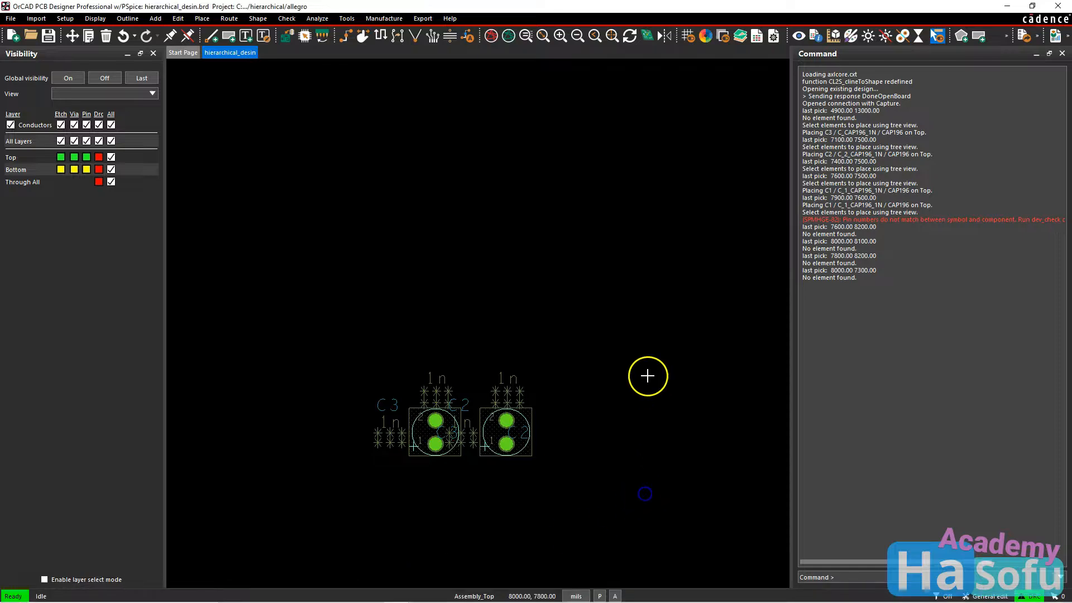
Examine the pad numbers of the placed C3 and C2 footprints up close
scroll(450, 442, "up", 4)
scroll(450, 443, "down", 2)
scroll(445, 448, "up", 2)
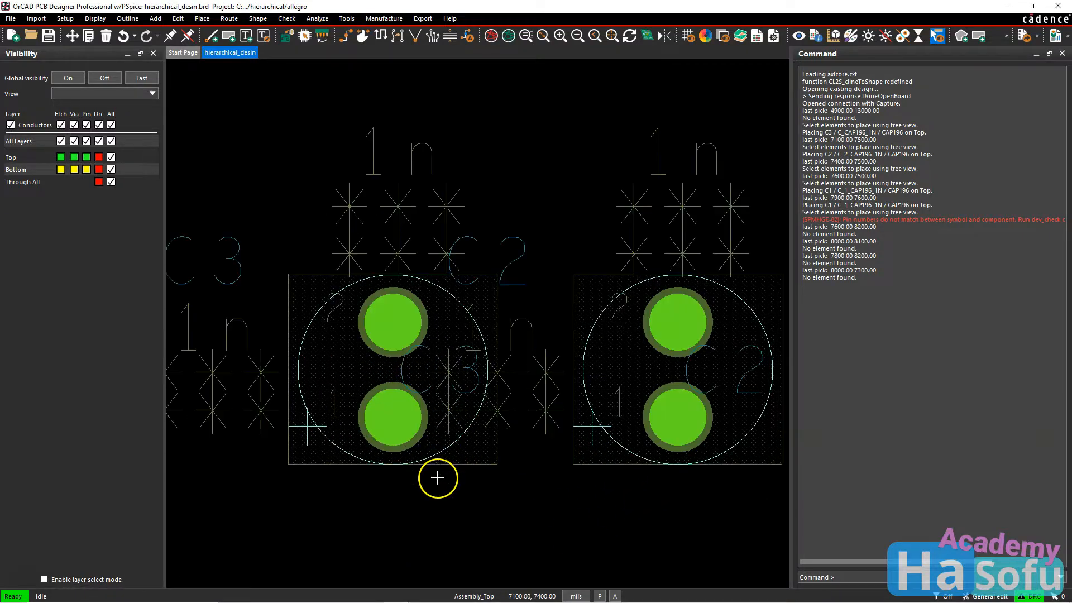